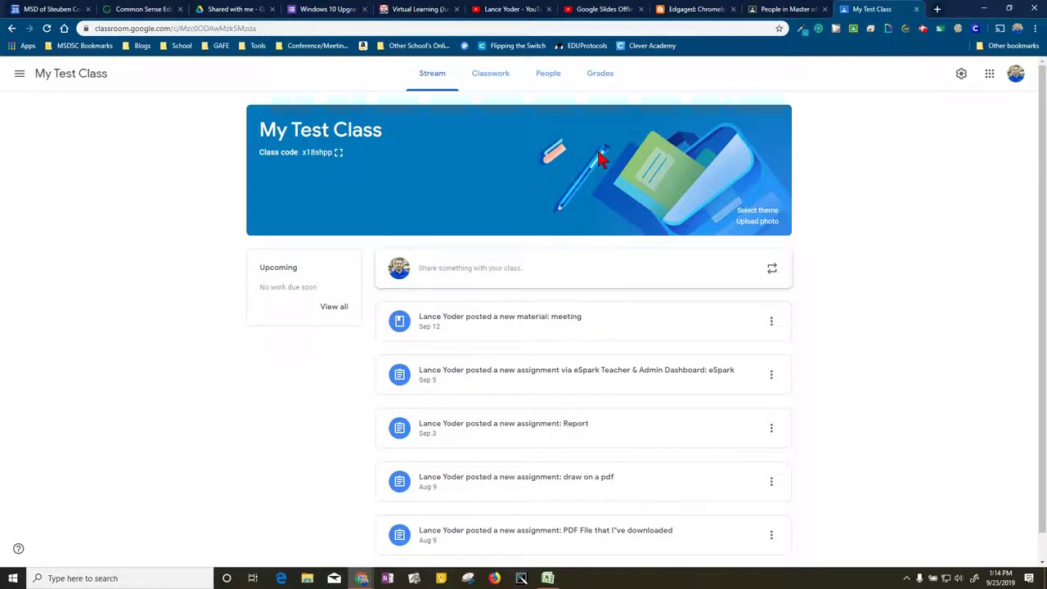
Step: Start a new assignment from Classwork titled 'Virtual Learning Offline'
left_click(489, 75)
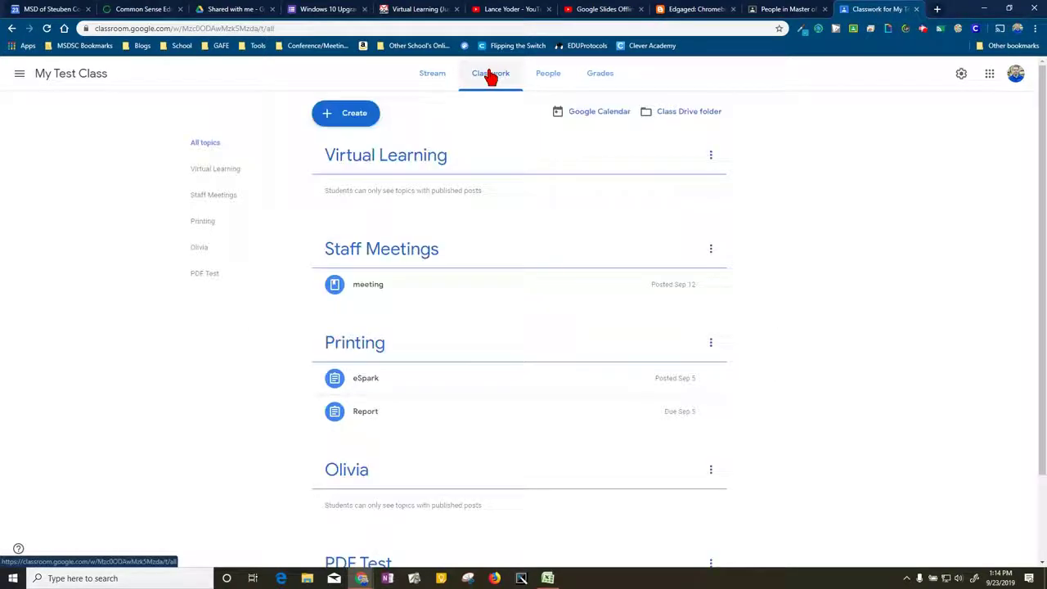
left_click(349, 115)
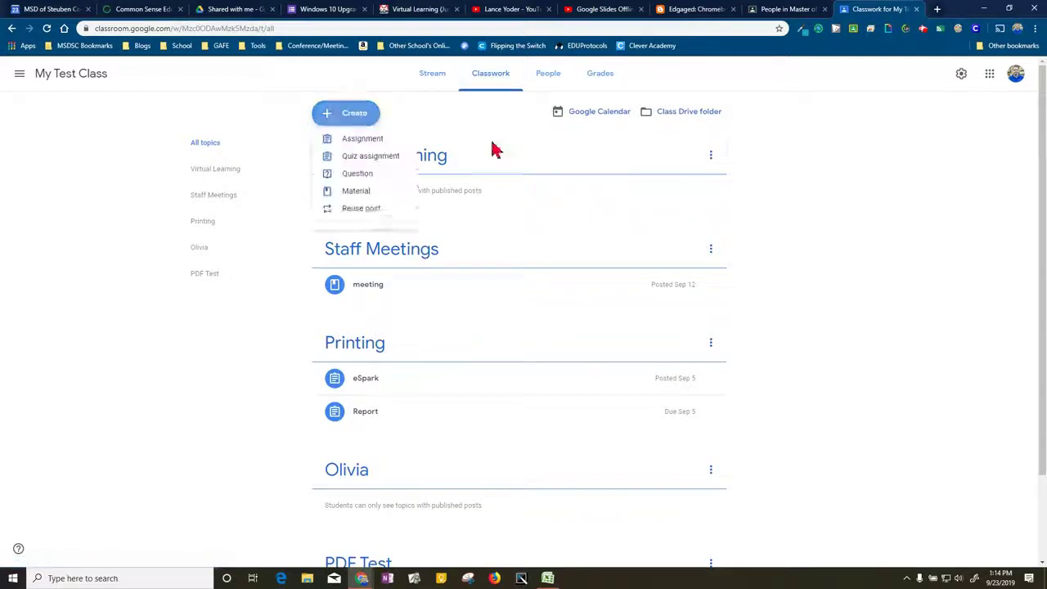
left_click(374, 146)
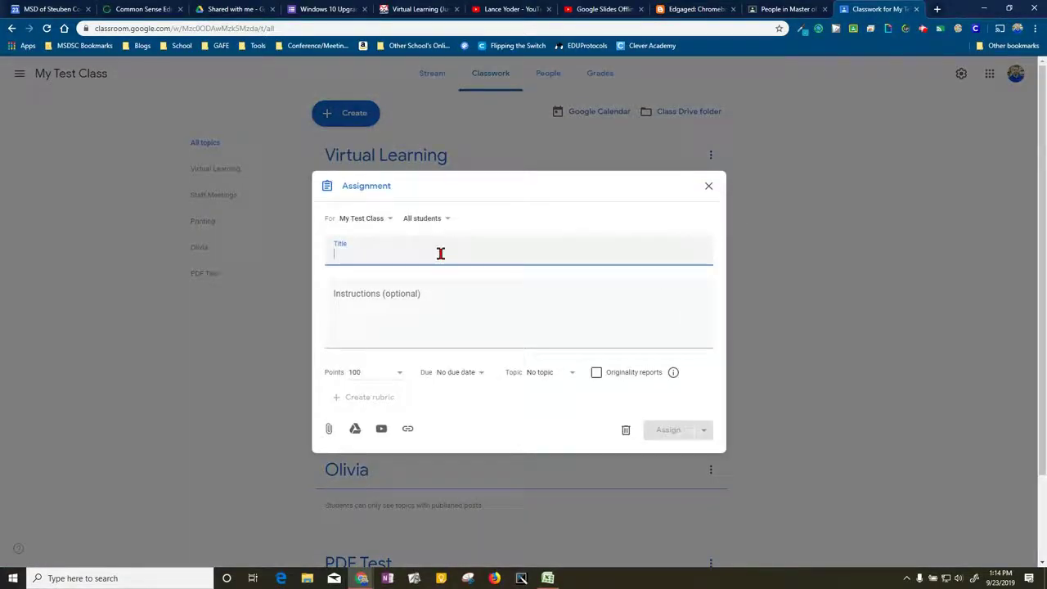
type("Virtual Learning Offline")
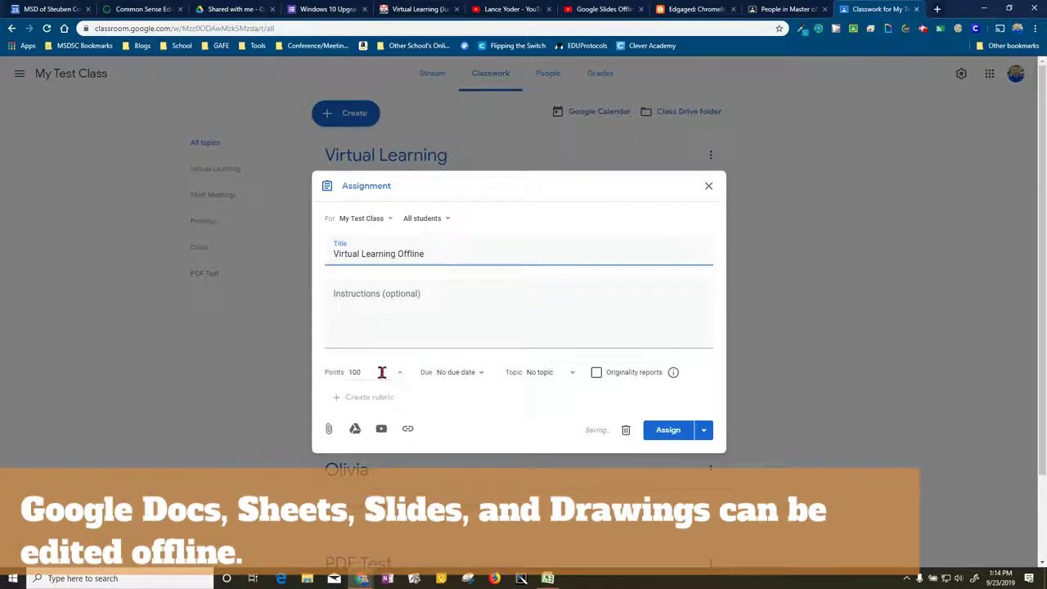
Step: Set the assignment to 10 points, due Sep 26, under the Virtual Learning topic
left_click_drag(381, 372, 323, 369)
type("10")
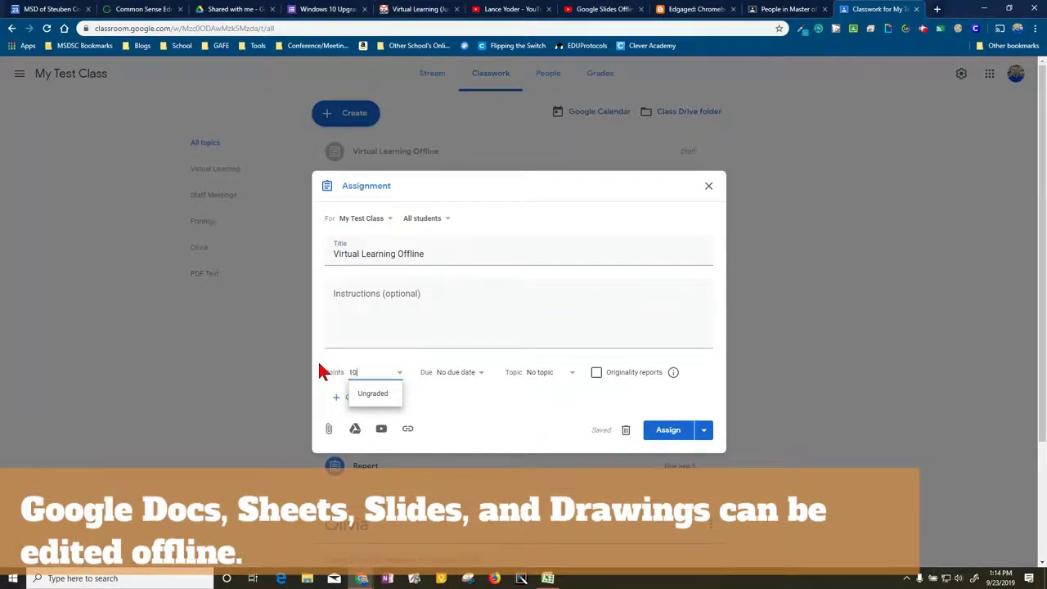
left_click(474, 375)
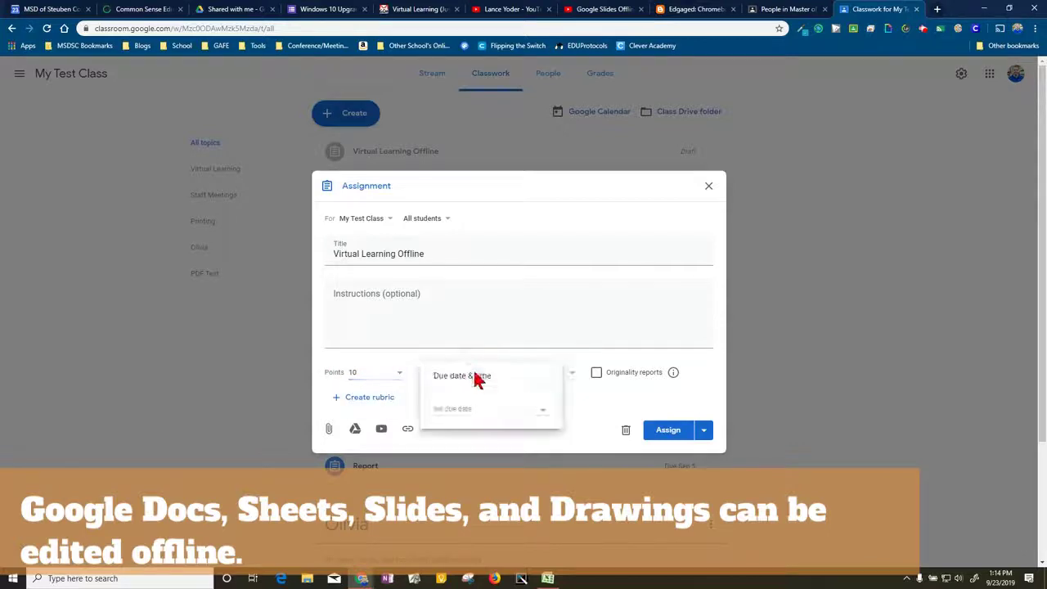
left_click(471, 419)
left_click(509, 507)
left_click(615, 409)
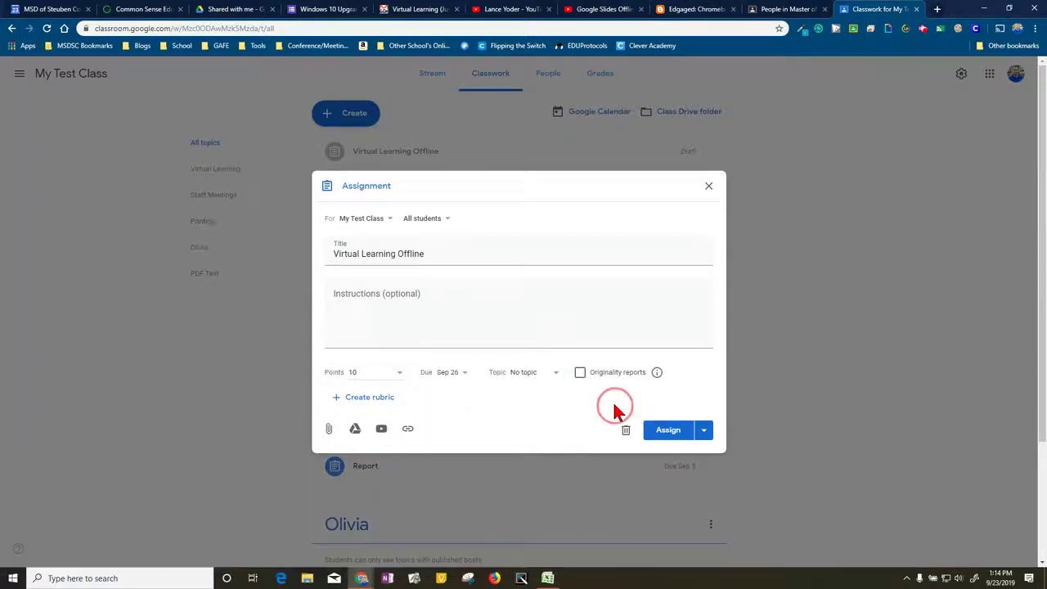
left_click(532, 379)
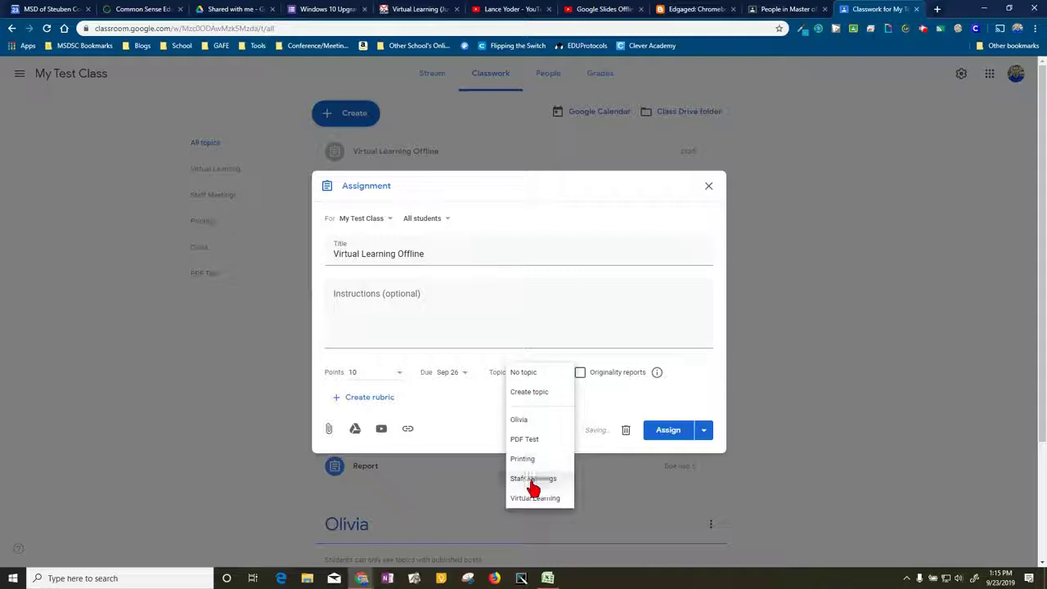
left_click(534, 496)
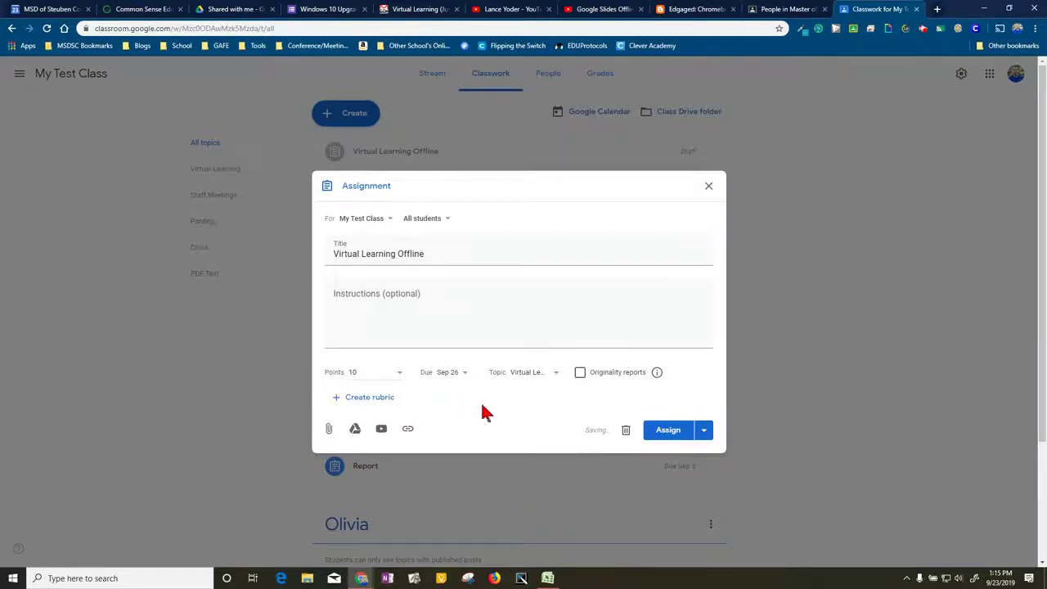
Step: Attach the Paragraph Writing slides from Drive, set to Make a copy for each student
left_click(355, 429)
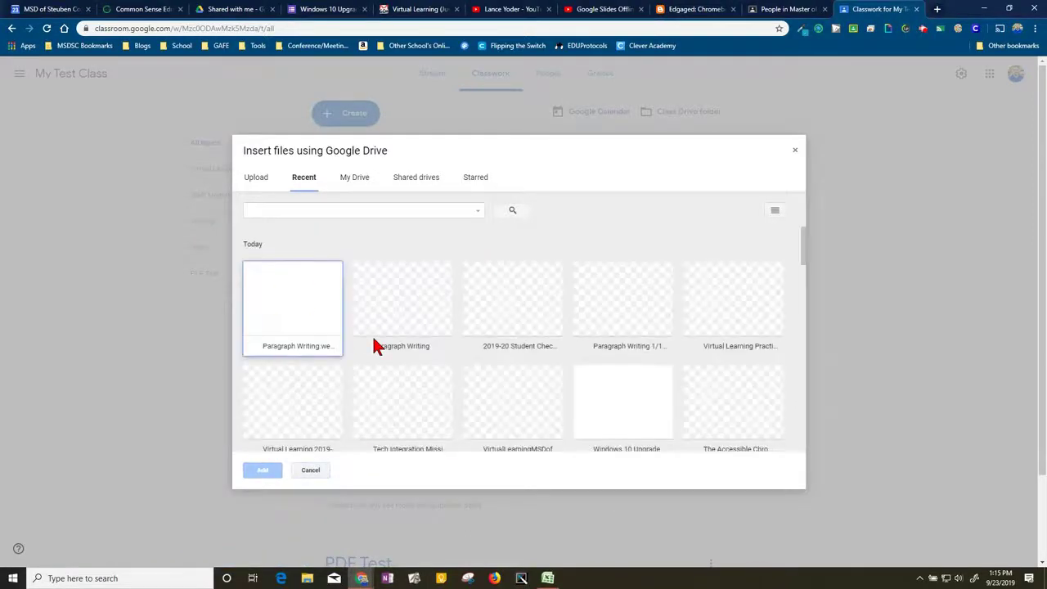
left_click(425, 332)
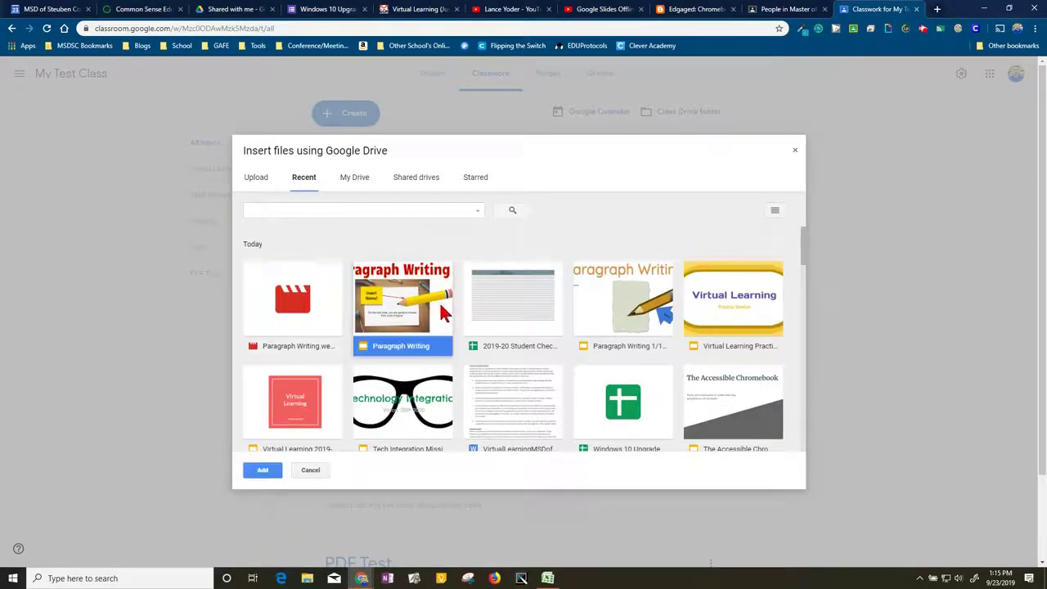
left_click(263, 471)
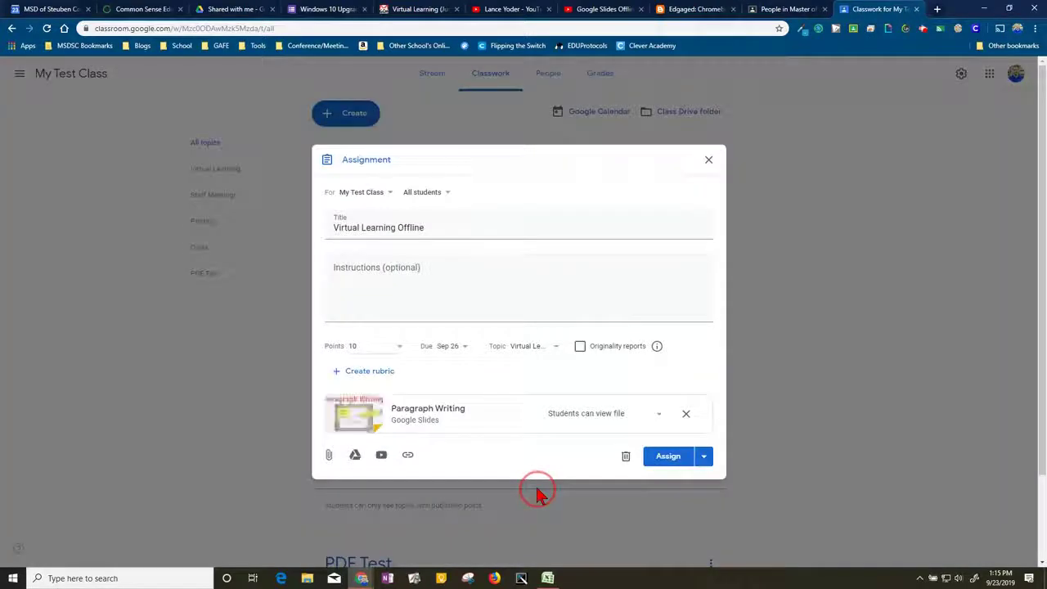
left_click(649, 414)
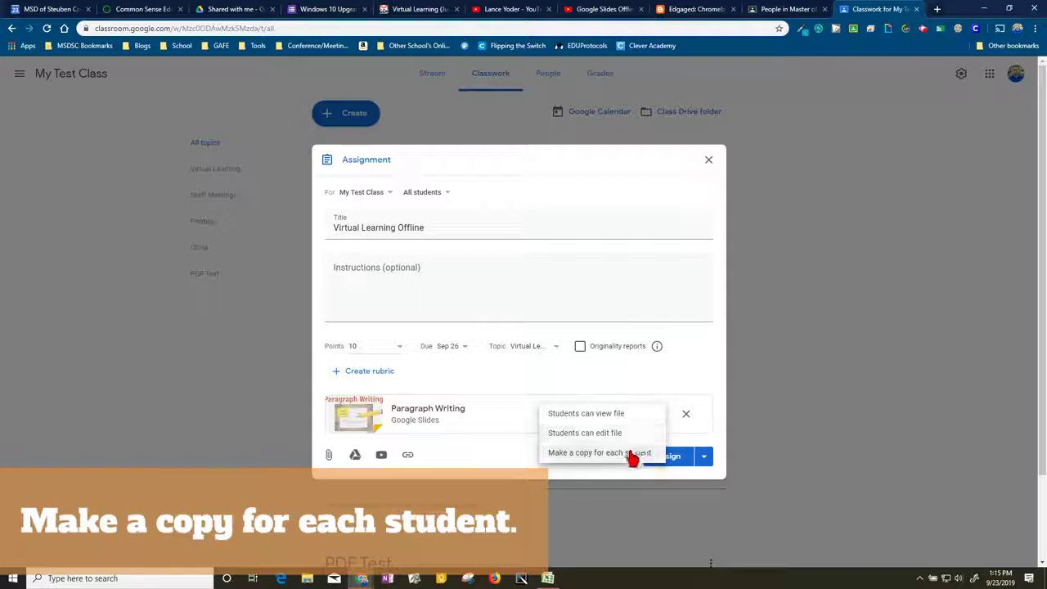
left_click(632, 455)
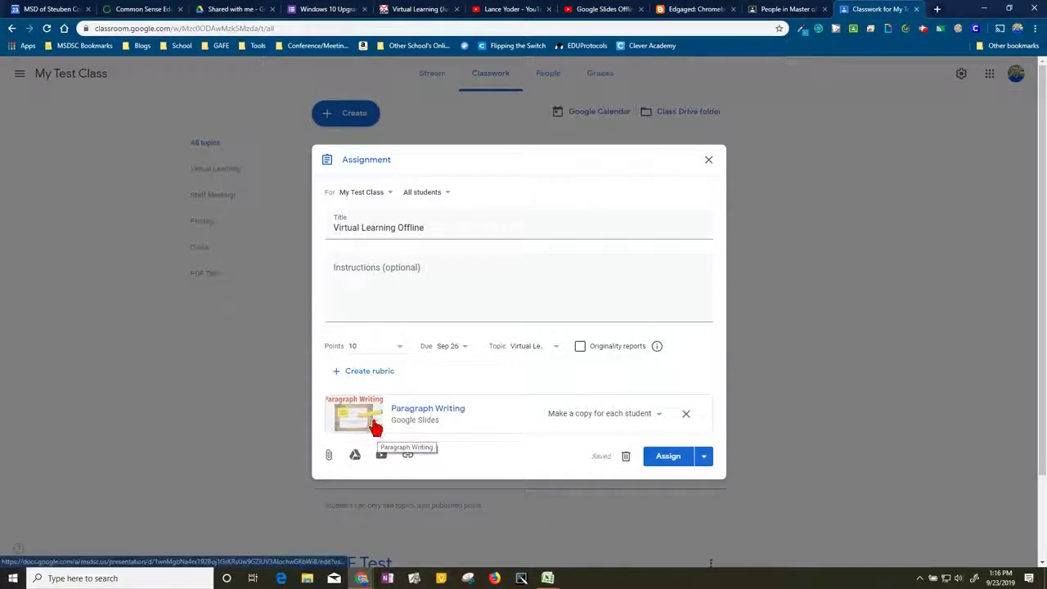
left_click(393, 432)
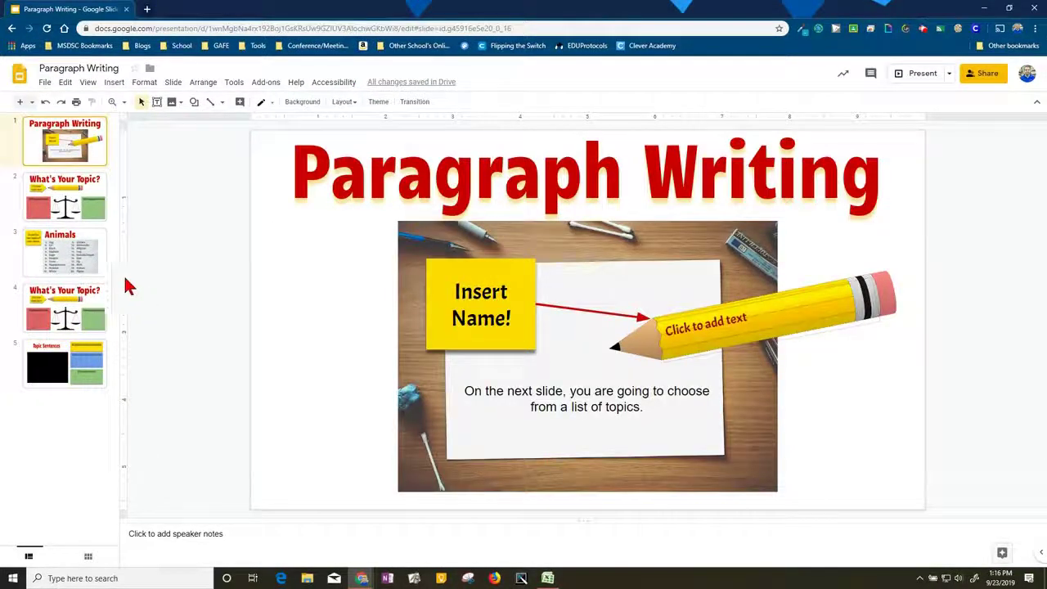
left_click(85, 381)
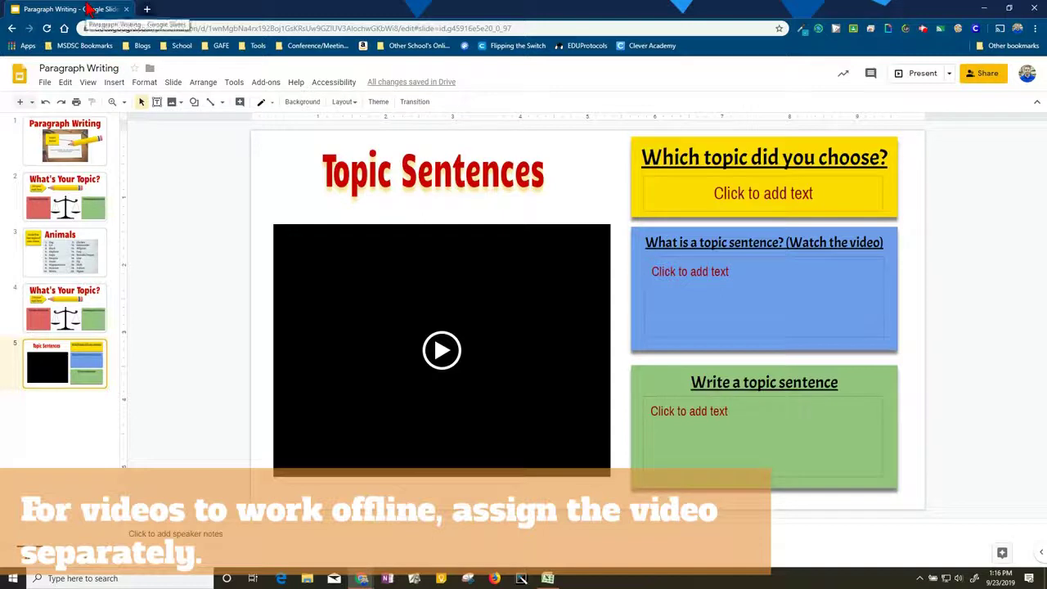
left_click_drag(85, 10, 462, 119)
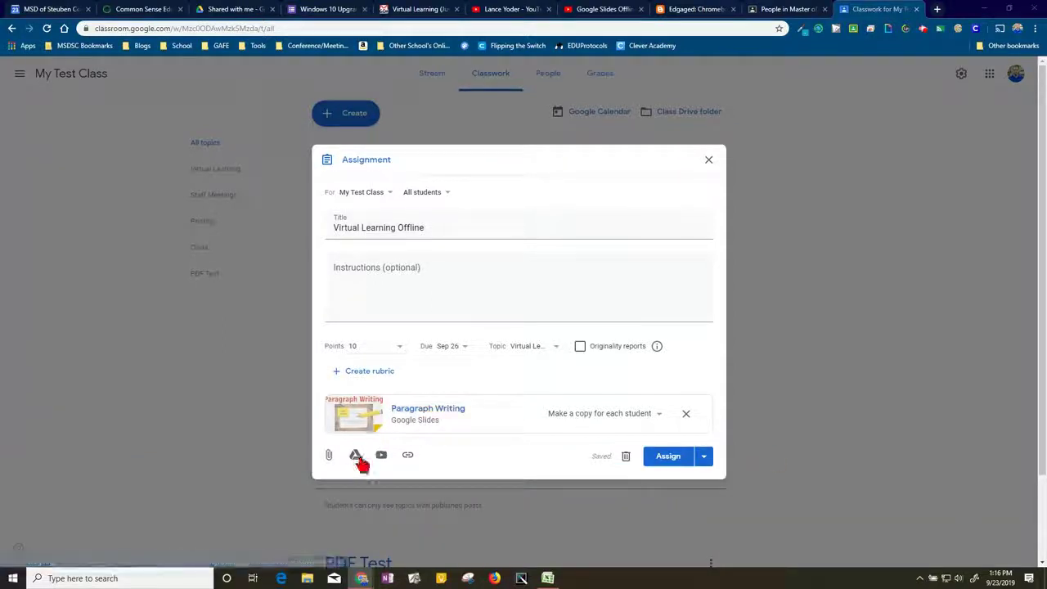
Step: Attach Paragraph Writing.webm from Drive using the Videos filter, with a copy for each student
left_click(356, 456)
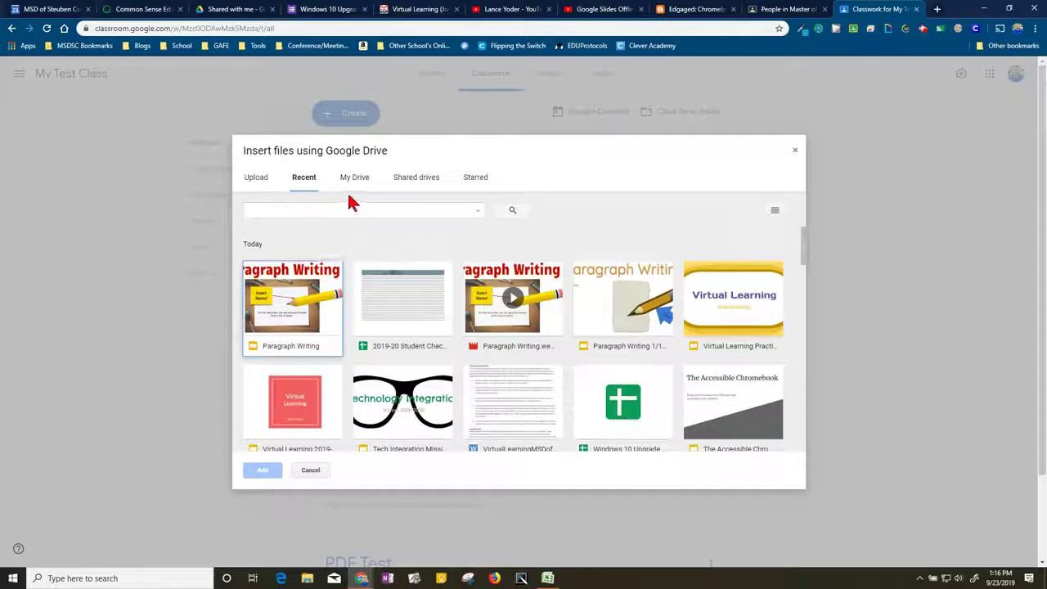
left_click(478, 212)
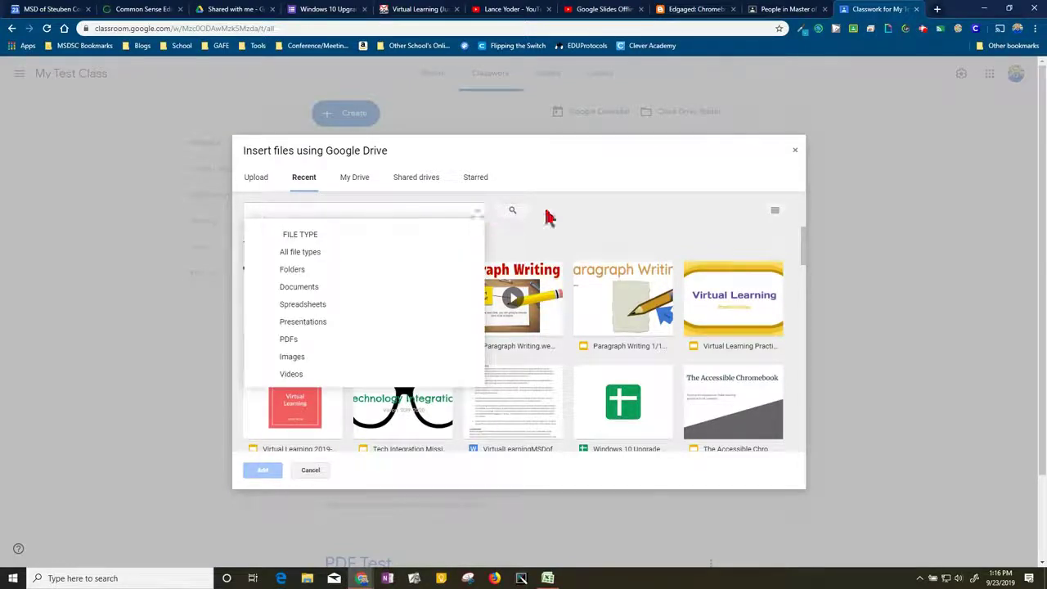
left_click(296, 360)
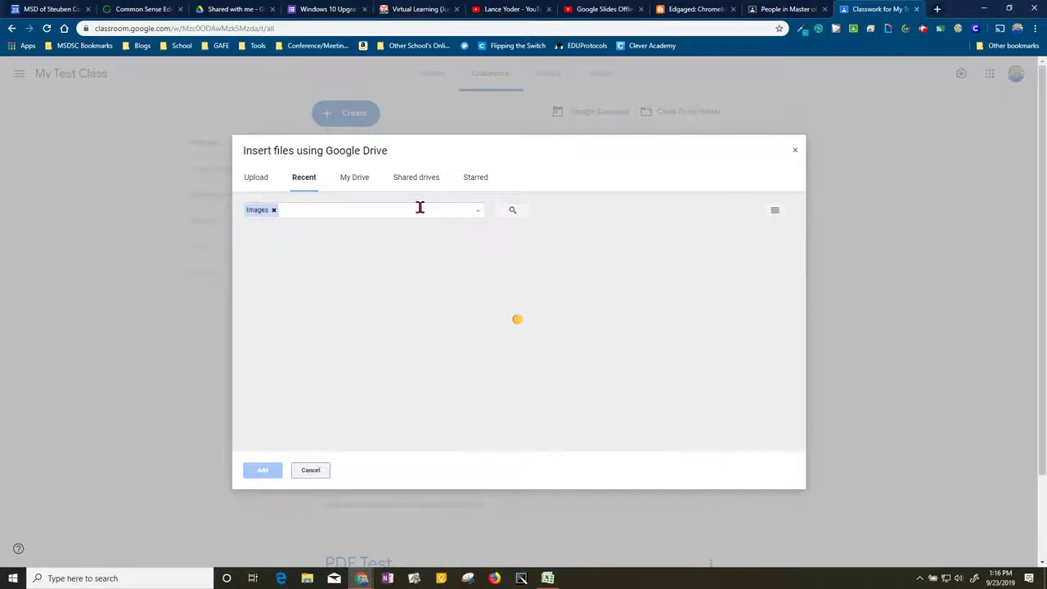
left_click(479, 211)
left_click(282, 378)
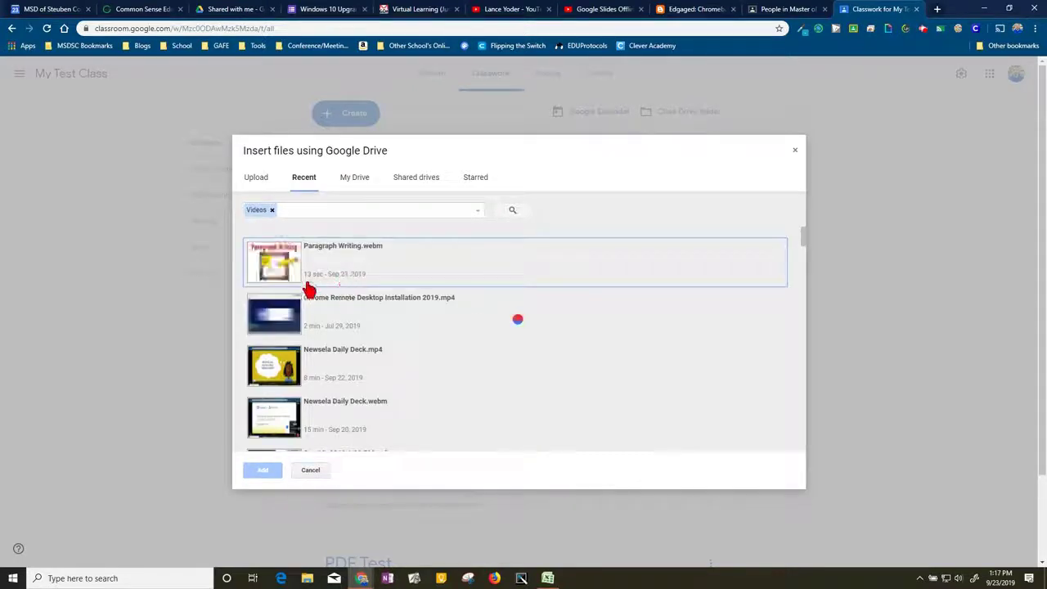
left_click(299, 262)
left_click(264, 471)
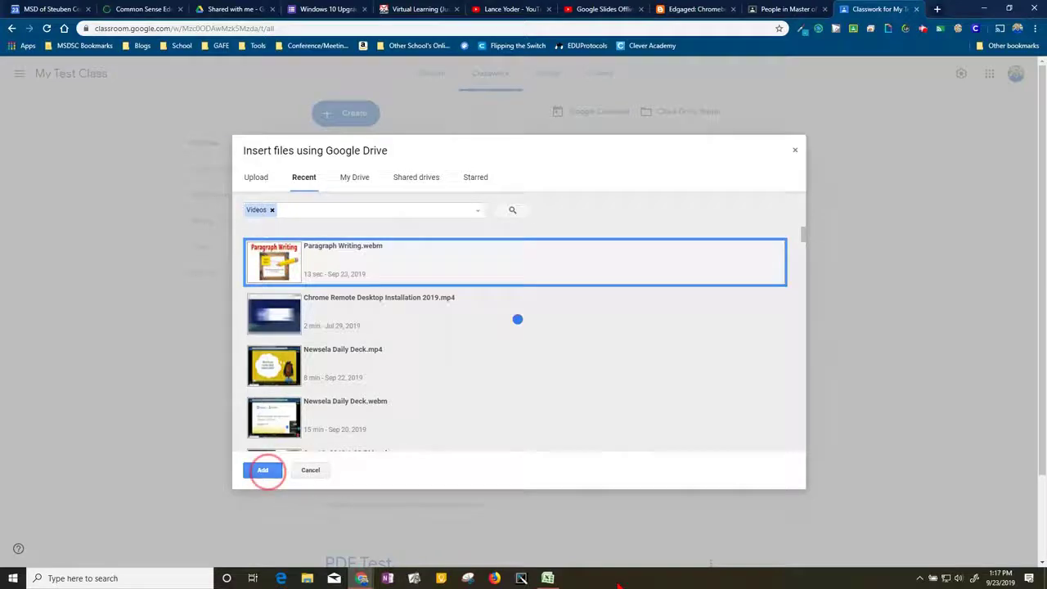
left_click(659, 437)
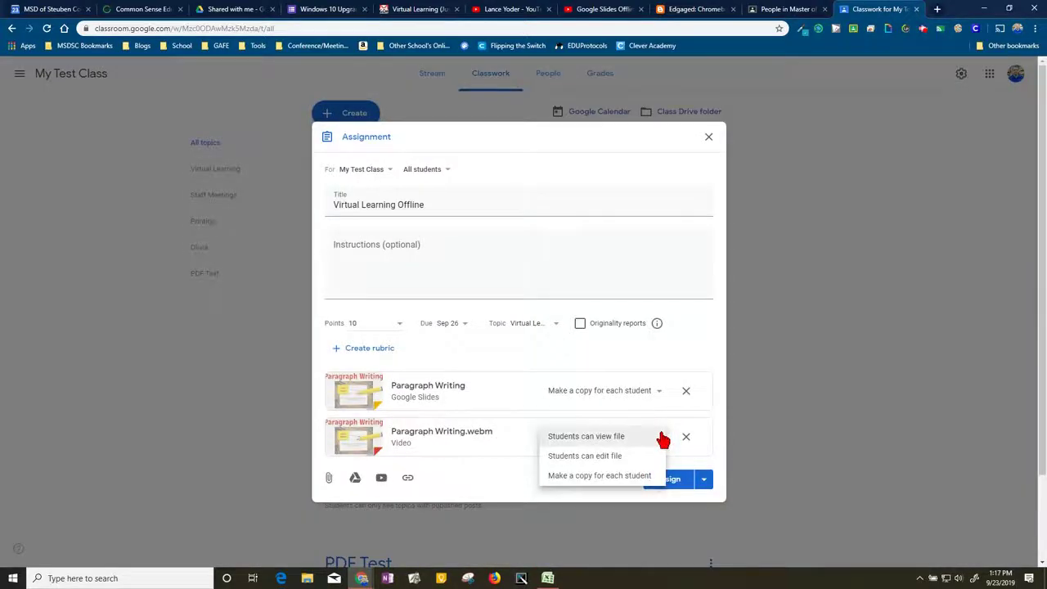
left_click(645, 481)
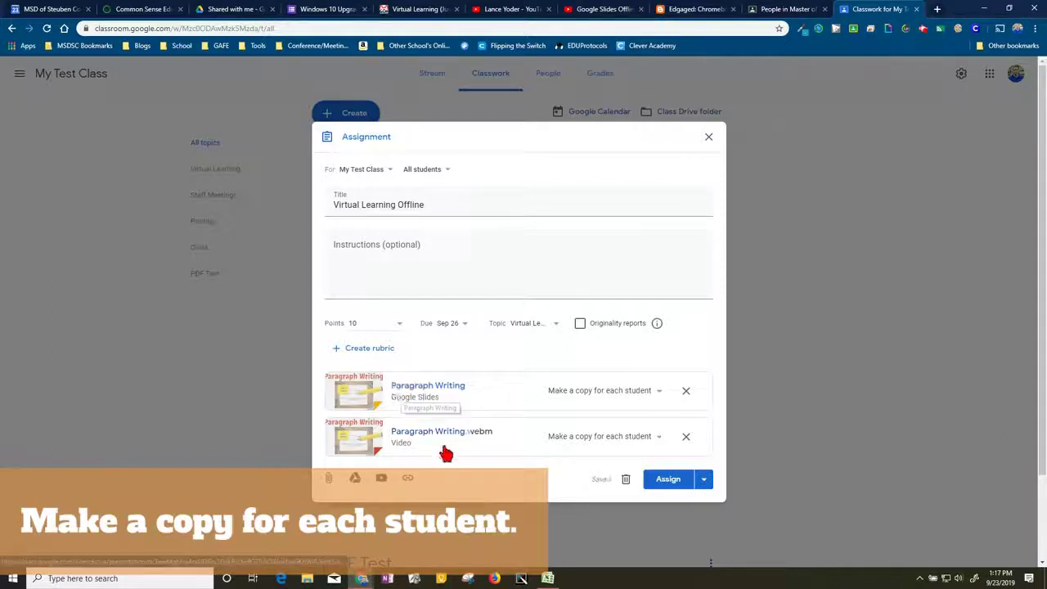
Step: Assign the Virtual Learning Offline assignment to the class
left_click(673, 483)
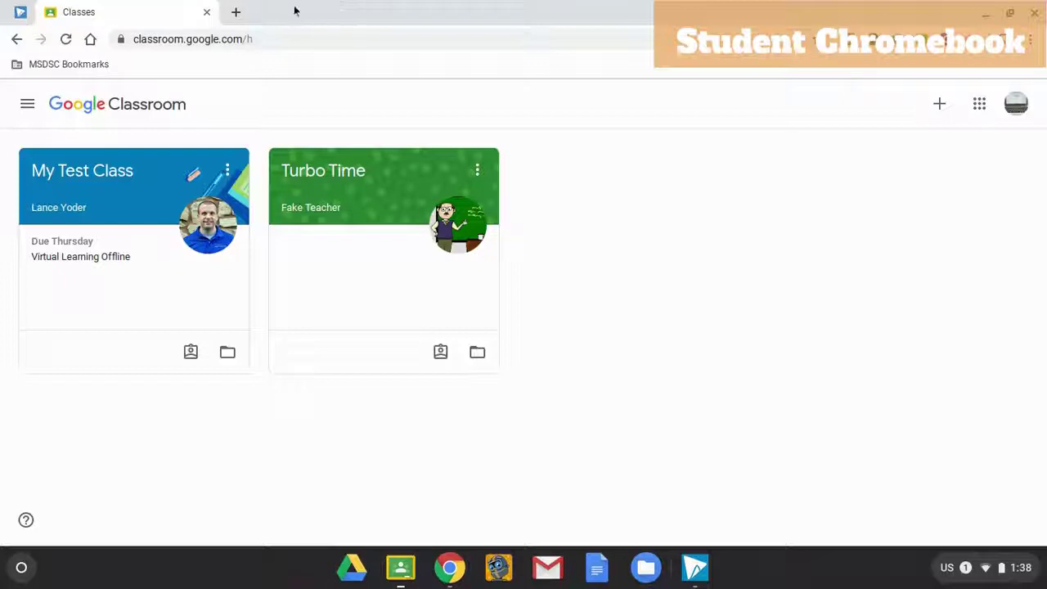
Step: Go to Google Drive in a new browser tab
left_click(235, 10)
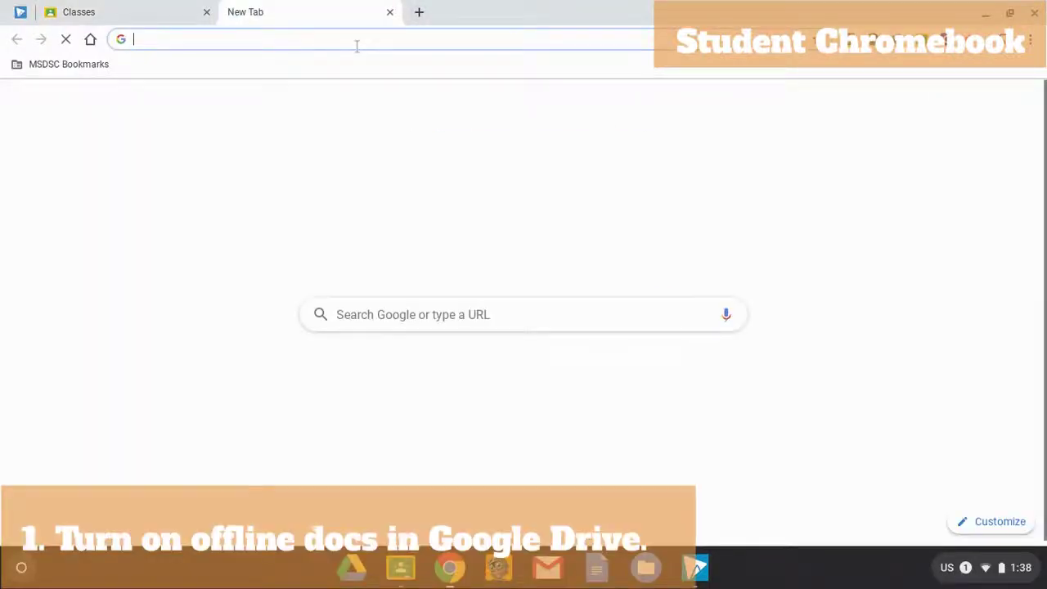
type("drive.google.com")
key("Return")
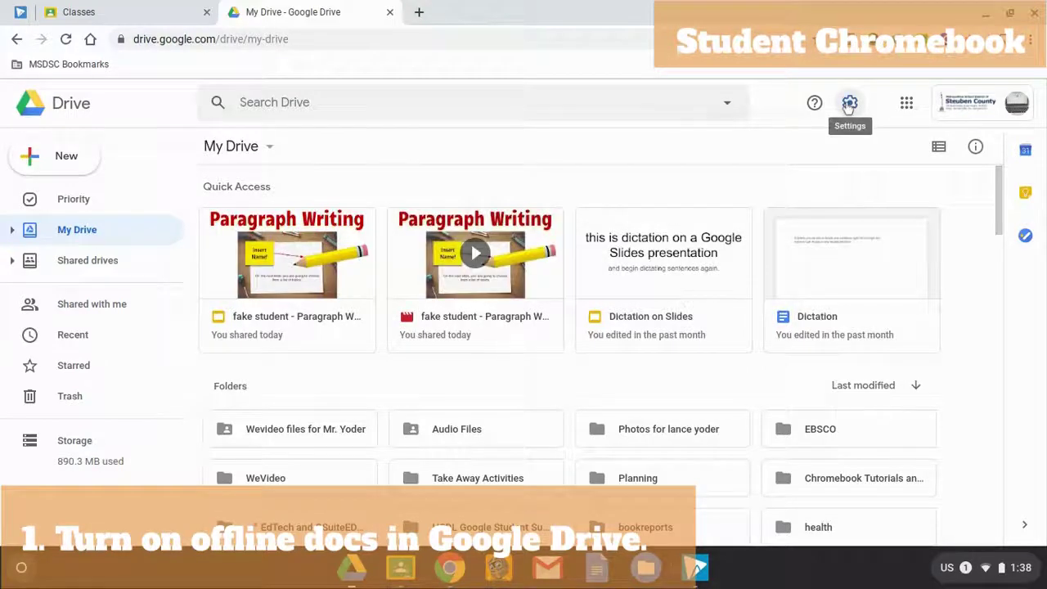
Step: Enable Offline for recent Docs, Sheets and Slides in Drive Settings, then close the Drive tab
left_click(848, 105)
left_click(690, 145)
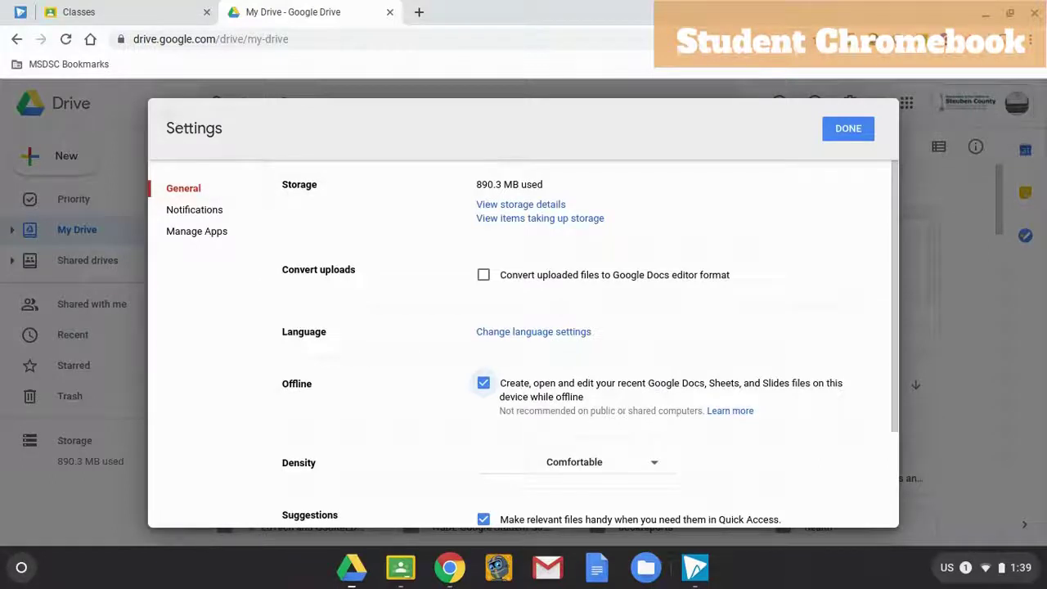
left_click(848, 130)
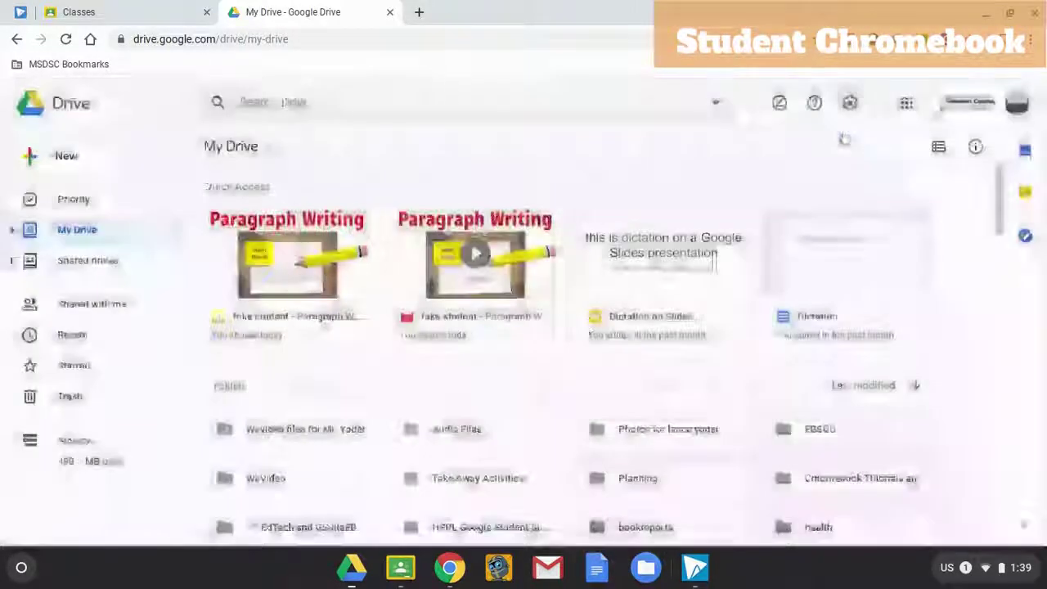
left_click(390, 12)
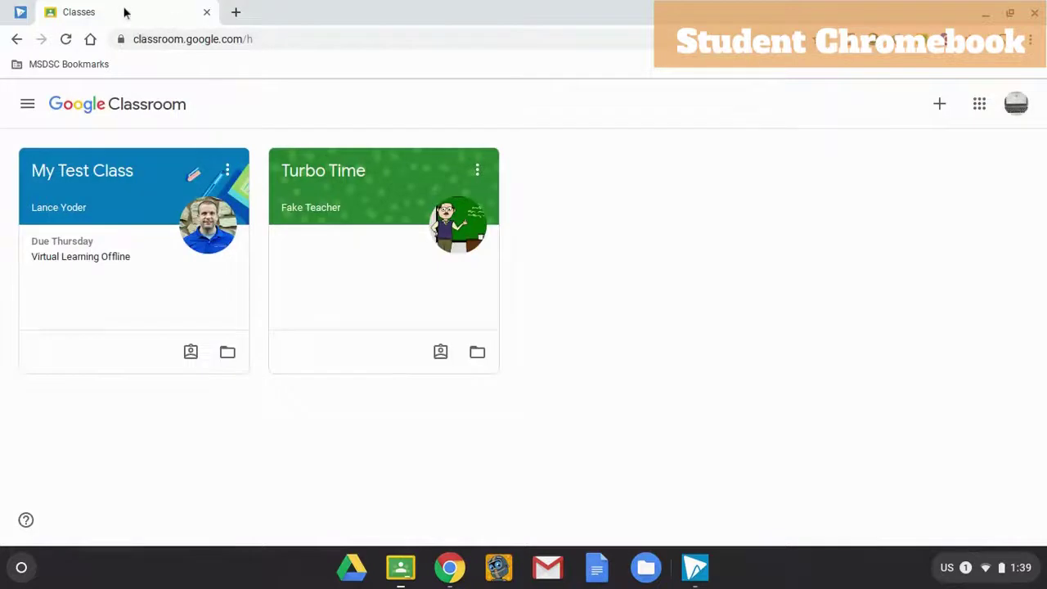
Step: Go to the My Test Class course's Classwork page
left_click(103, 173)
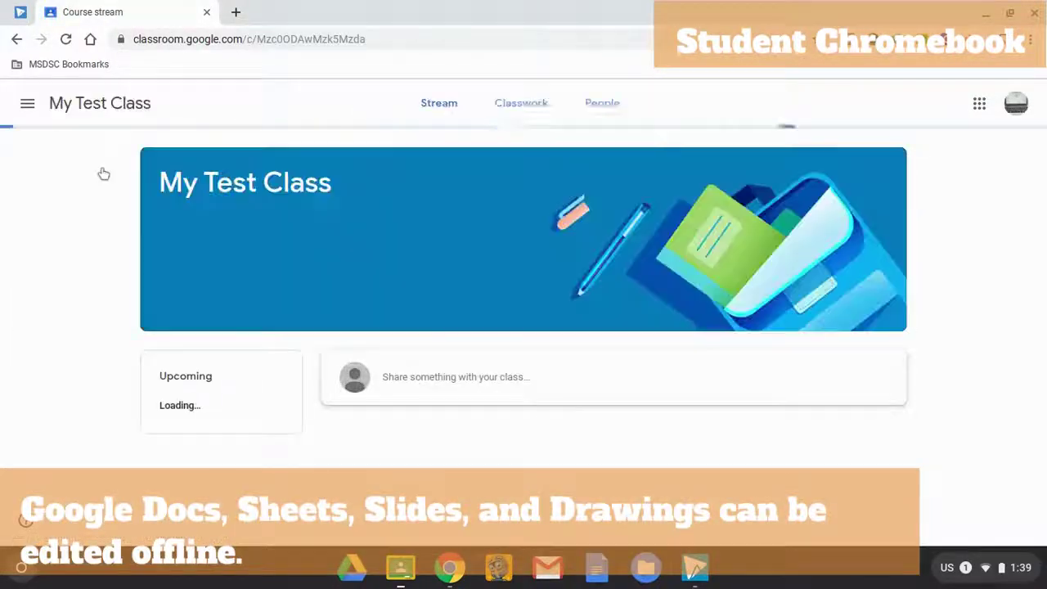
left_click(541, 117)
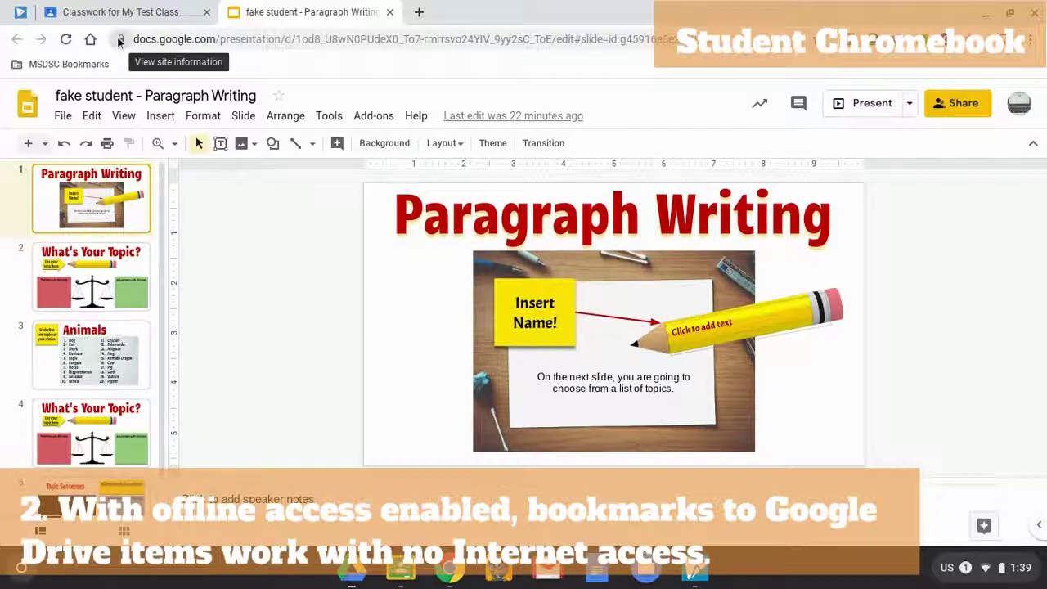
Step: Bookmark the Paragraph Writing deck, view slide 5 Topic Sentences, and return to Classwork
left_click_drag(119, 41, 123, 64)
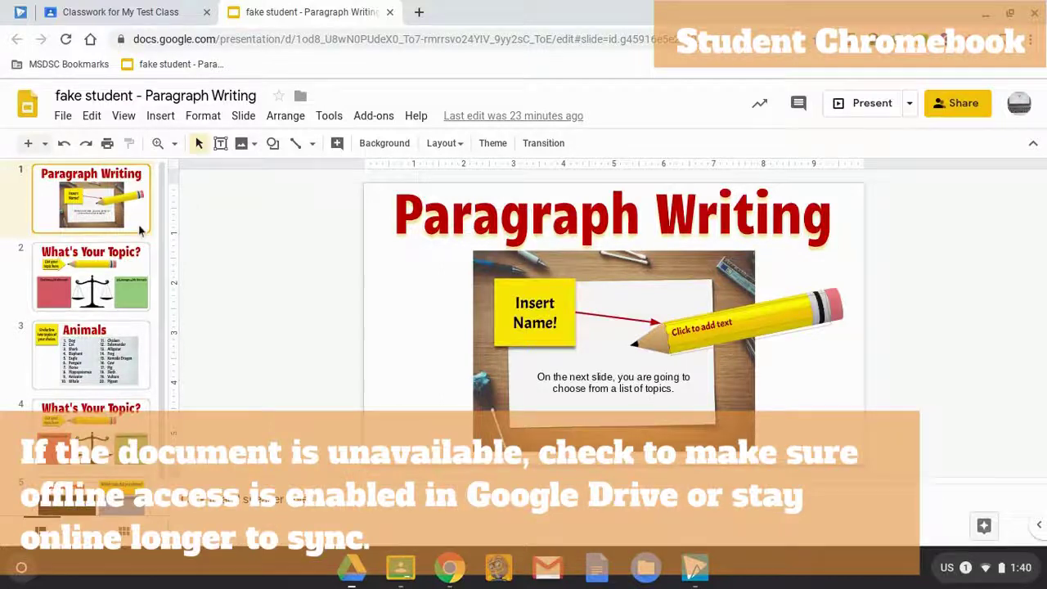
scroll(142, 233, "down", 1)
left_click(91, 458)
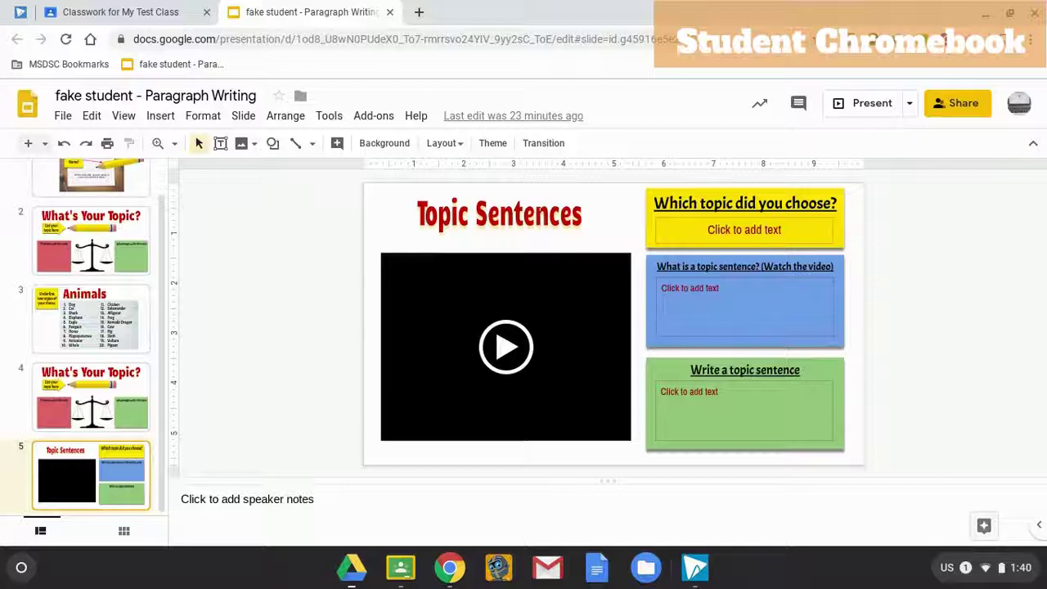
left_click(72, 9)
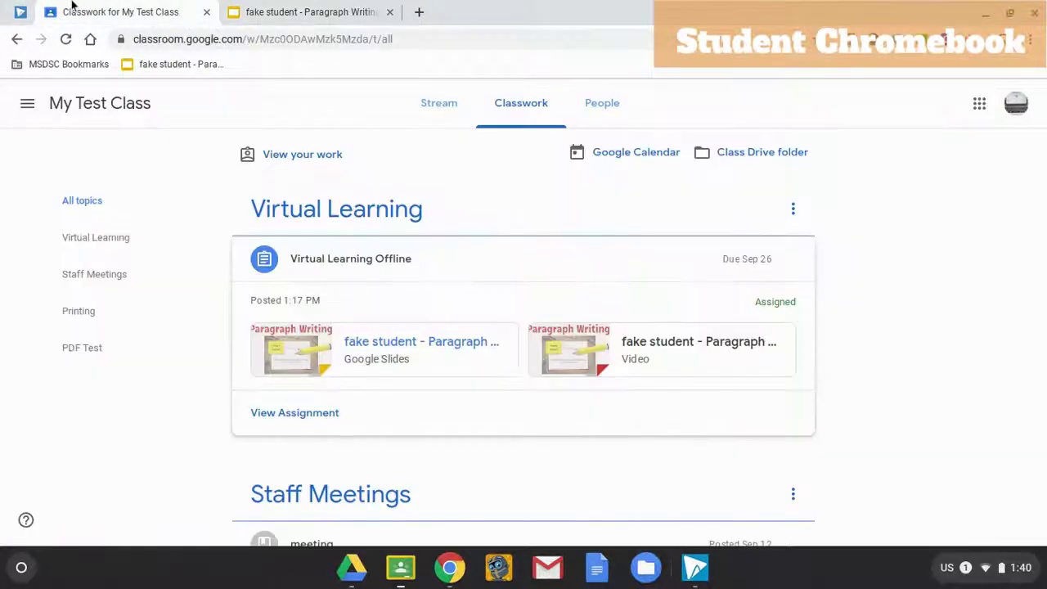
Step: In Files, navigate Google Drive > My Drive > Classroom to the My Test Class folder
left_click(643, 577)
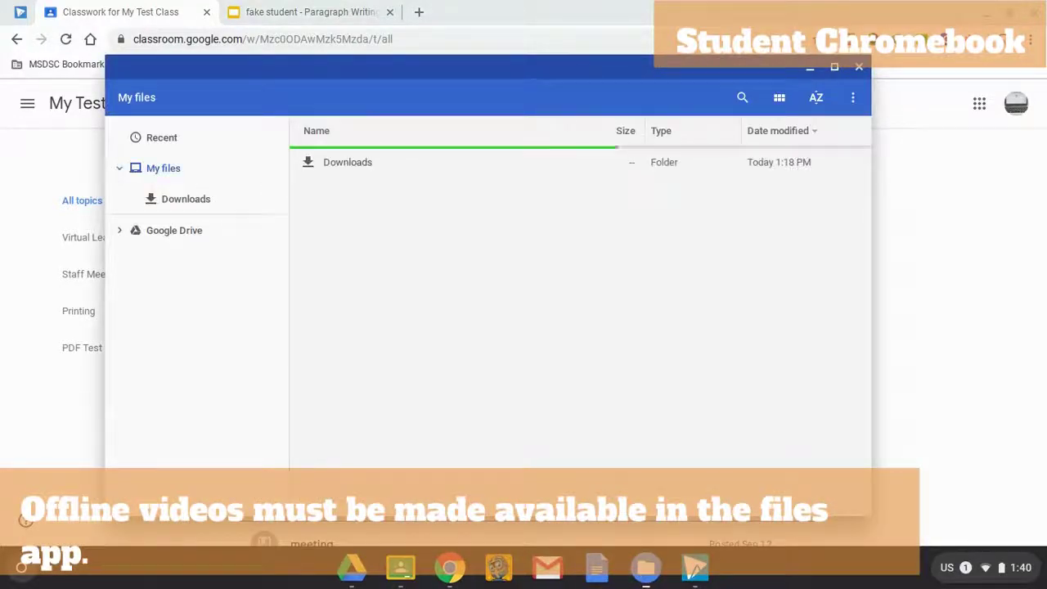
left_click(120, 231)
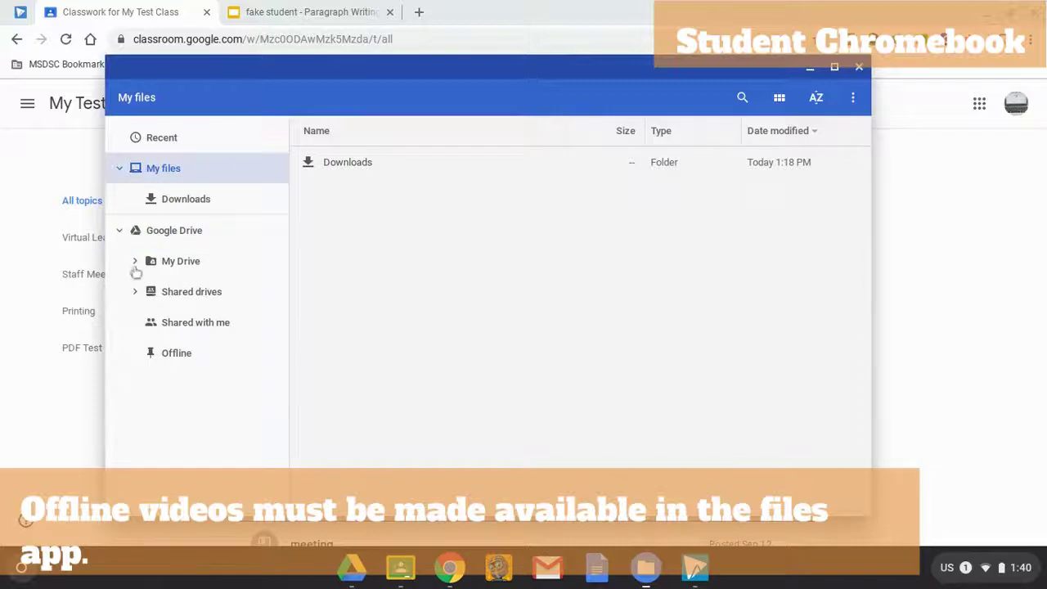
left_click(135, 263)
scroll(234, 388, "down", 3)
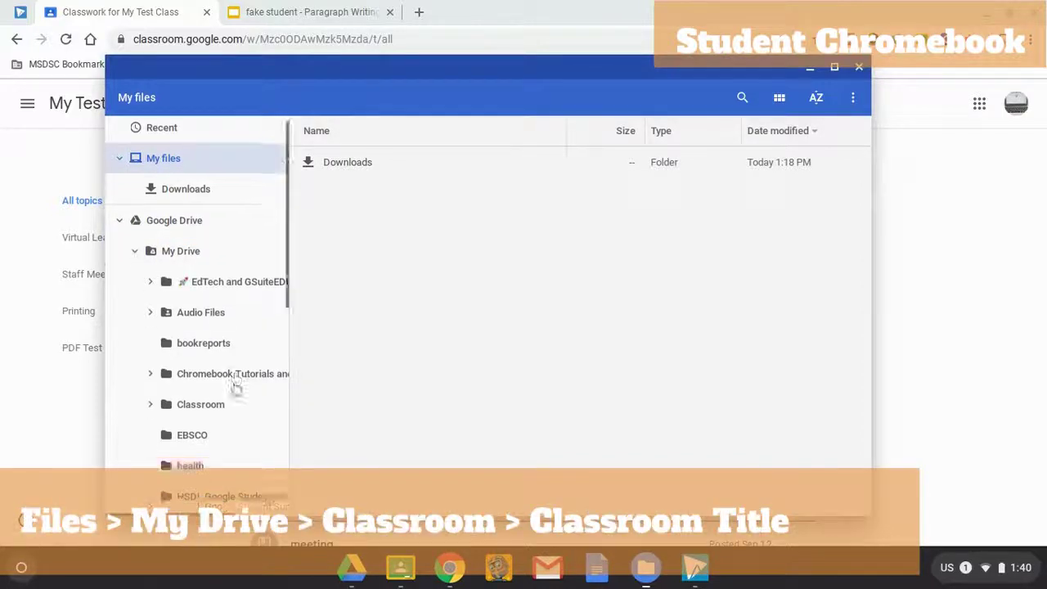
left_click(155, 325)
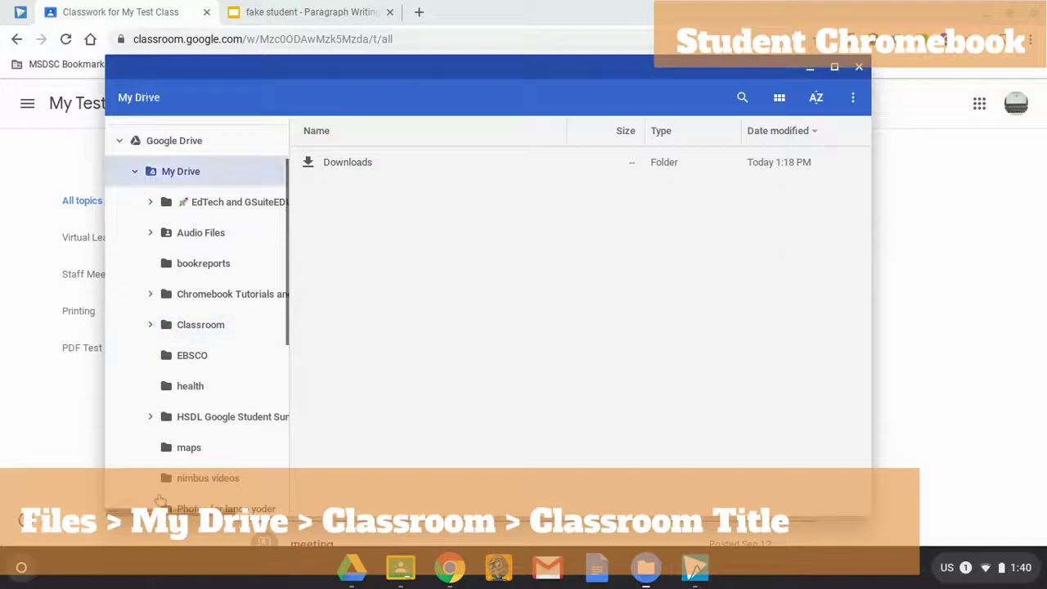
scroll(440, 402, "down", 3)
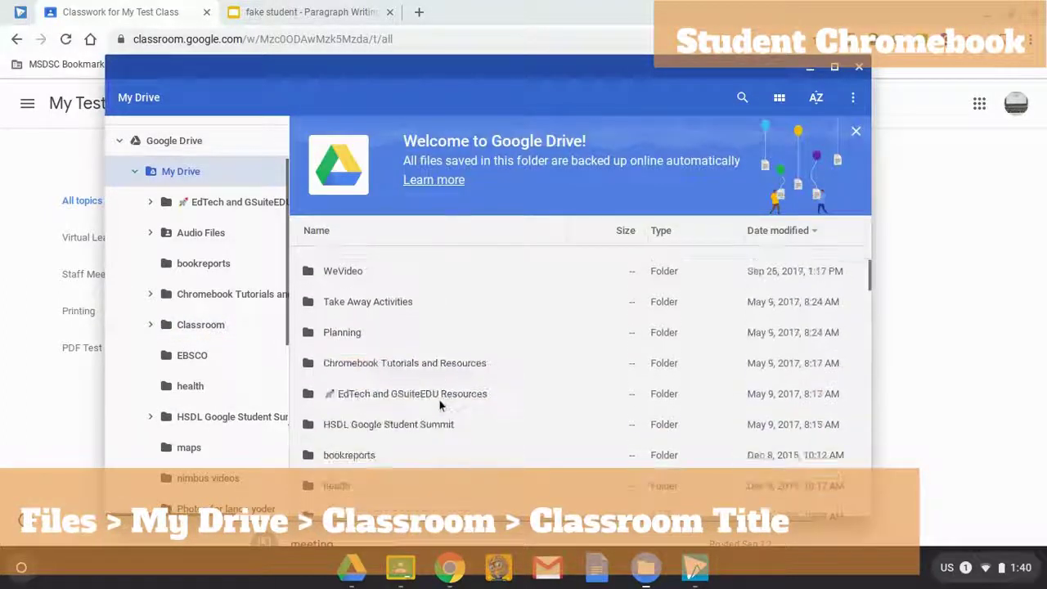
scroll(439, 402, "up", 3)
left_click(163, 322)
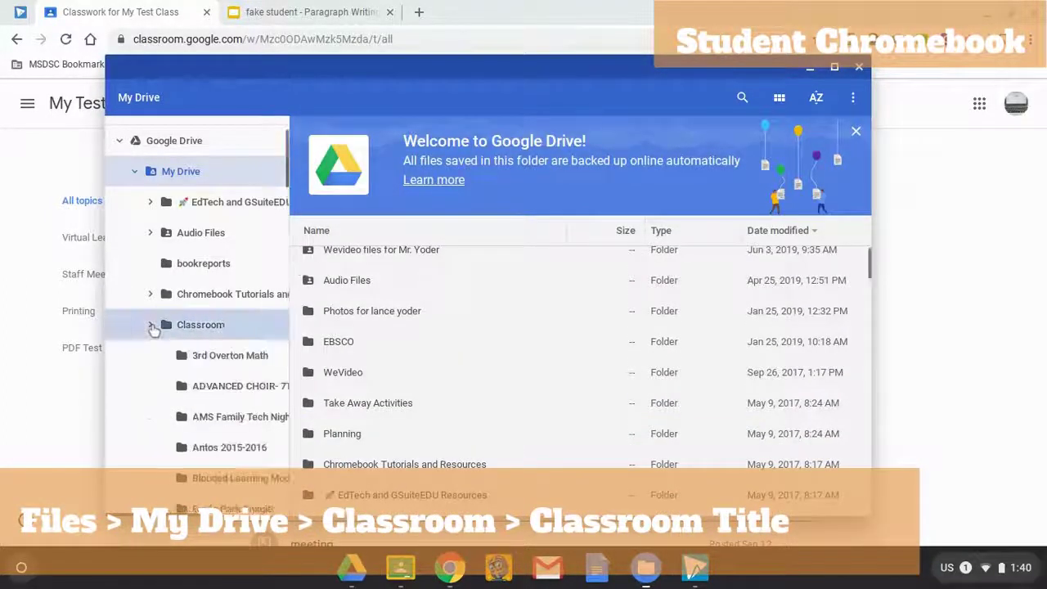
scroll(247, 393, "down", 5)
scroll(247, 392, "down", 7)
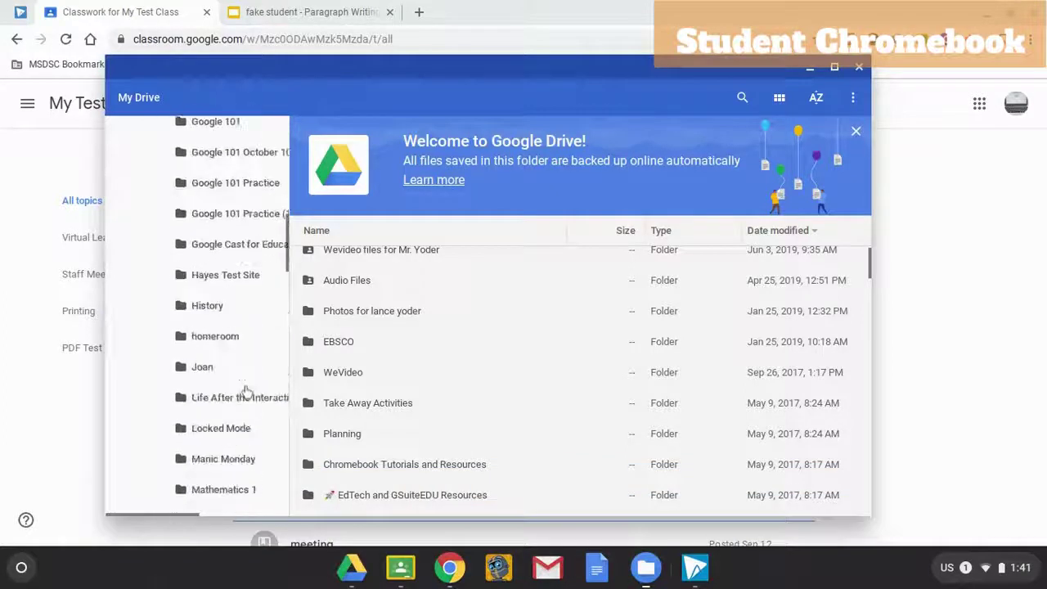
scroll(233, 389, "down", 4)
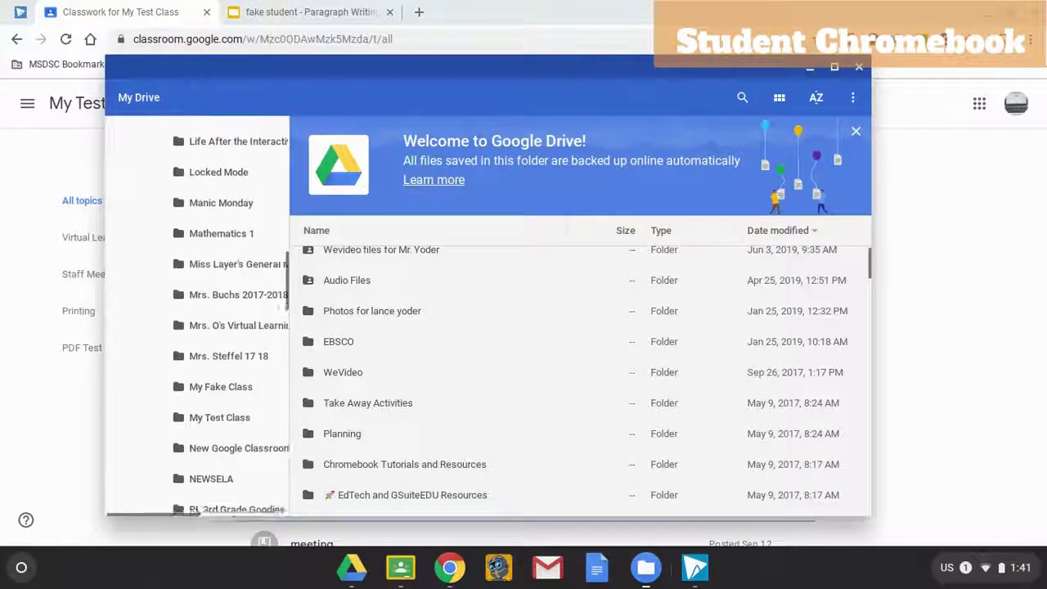
left_click(232, 389)
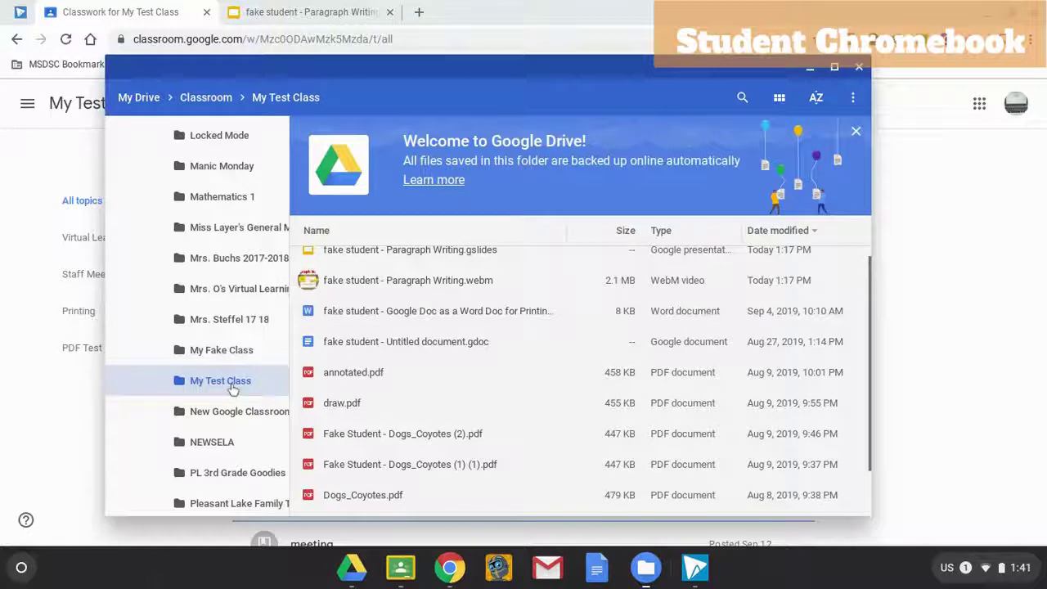
Step: Mark the Paragraph Writing .webm video as Available offline
left_click(448, 296)
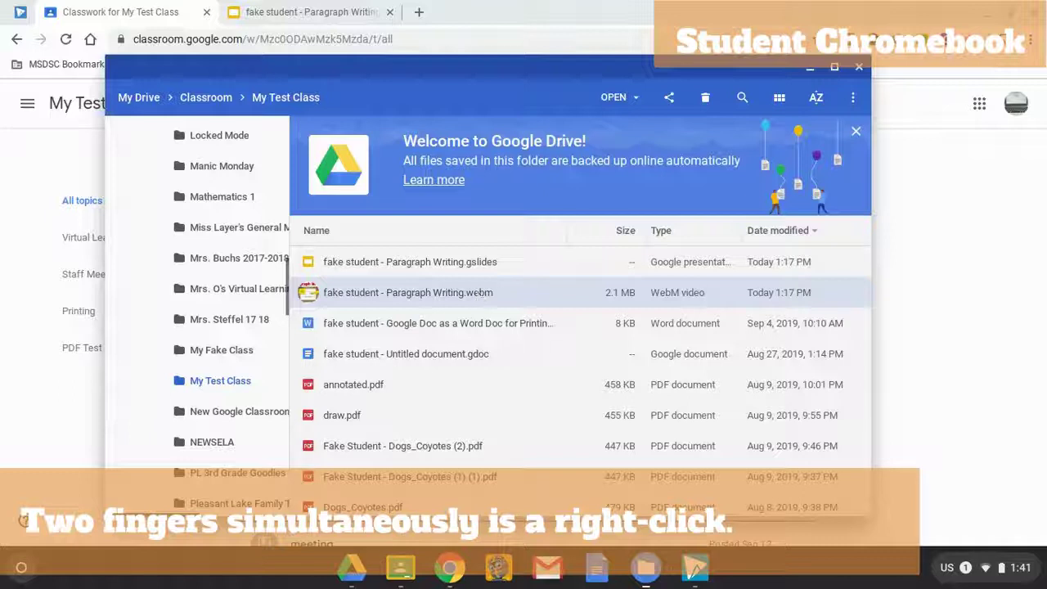
right_click(479, 296)
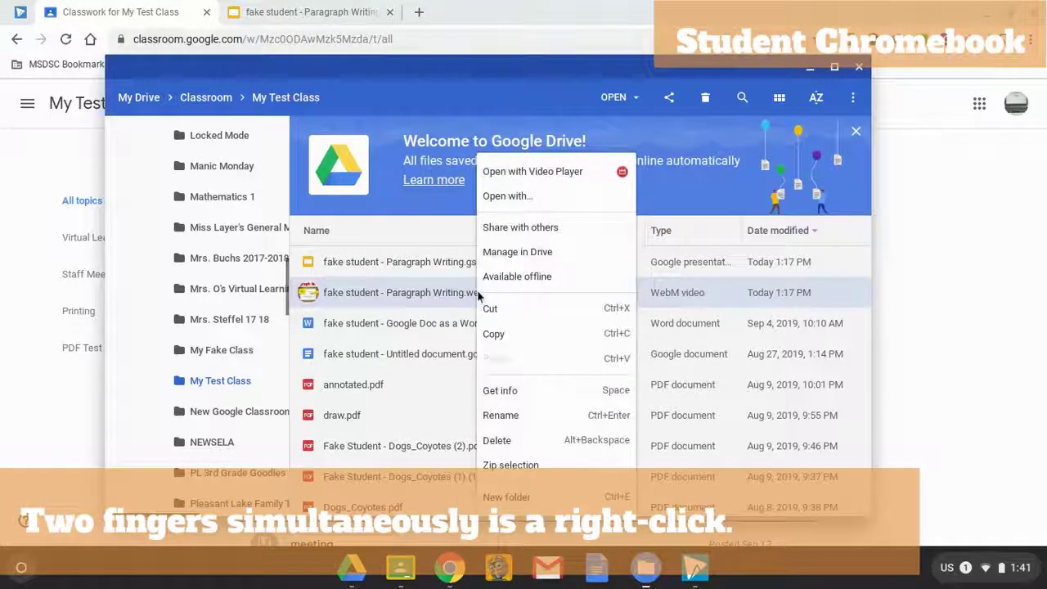
left_click(492, 282)
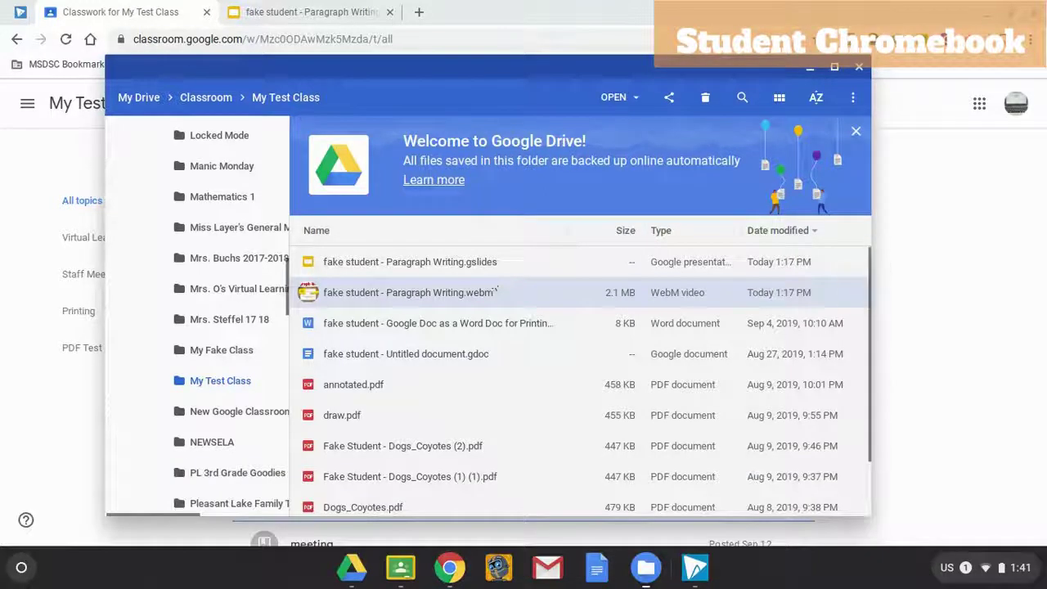
Step: Return to the top of My Drive and collapse its folder tree
scroll(166, 298, "up", 10)
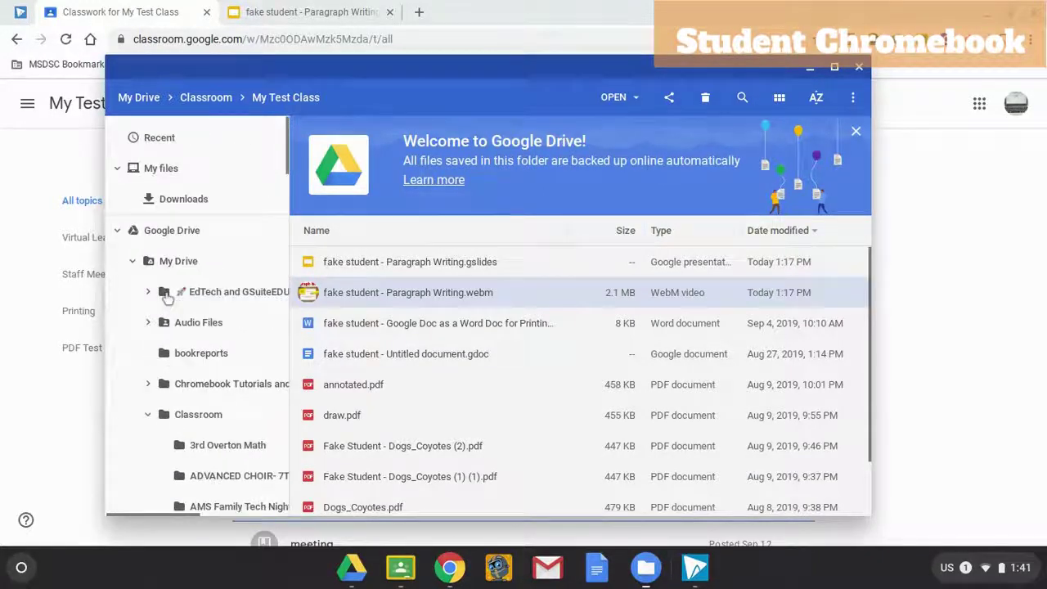
left_click(165, 264)
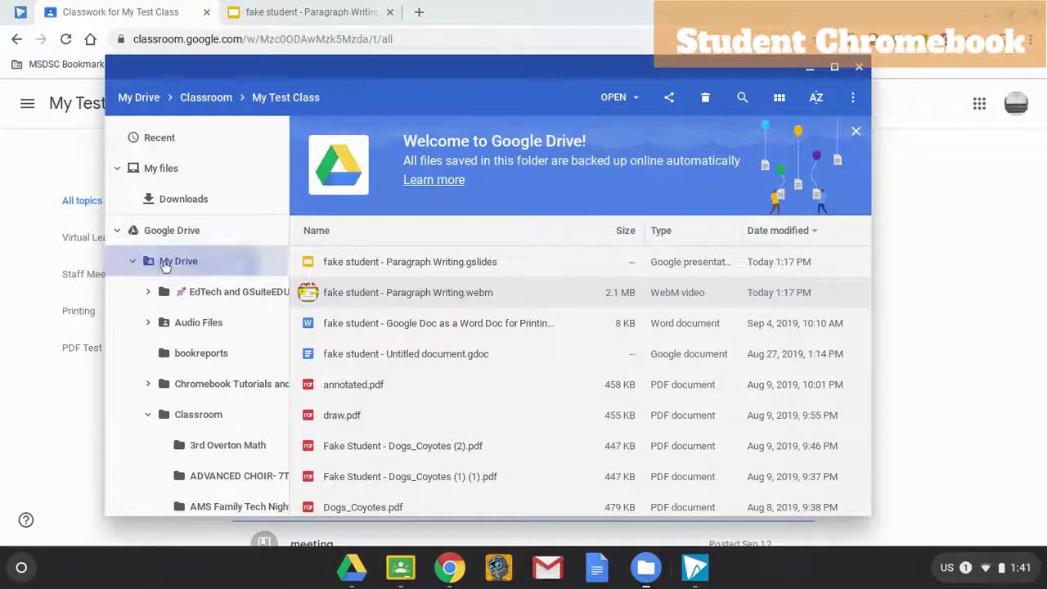
left_click(133, 262)
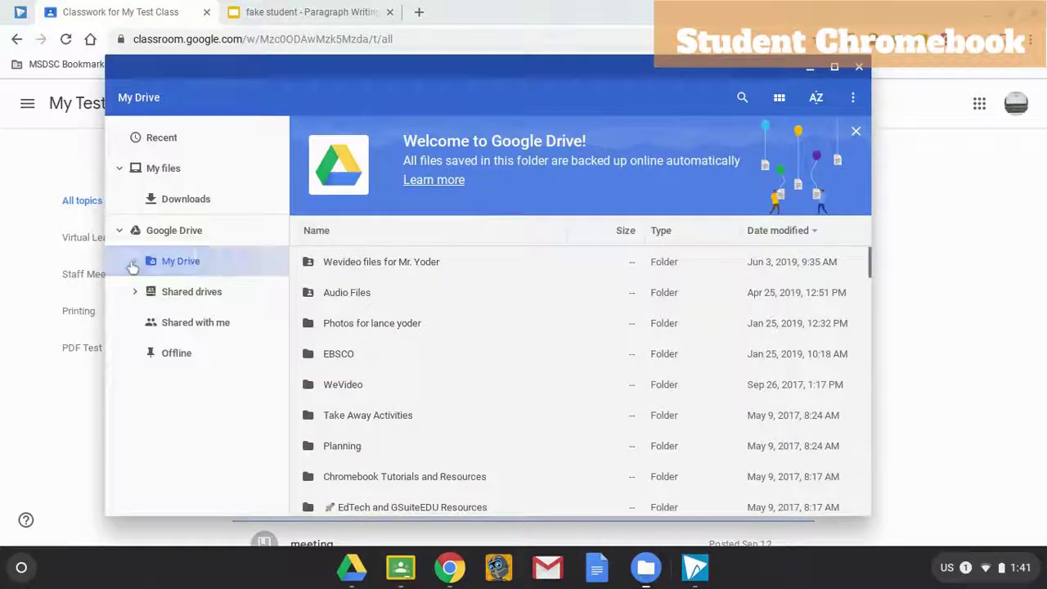
Step: Reopen Files and check Google Drive's Offline section lists the Paragraph Writing.webm video
left_click(859, 68)
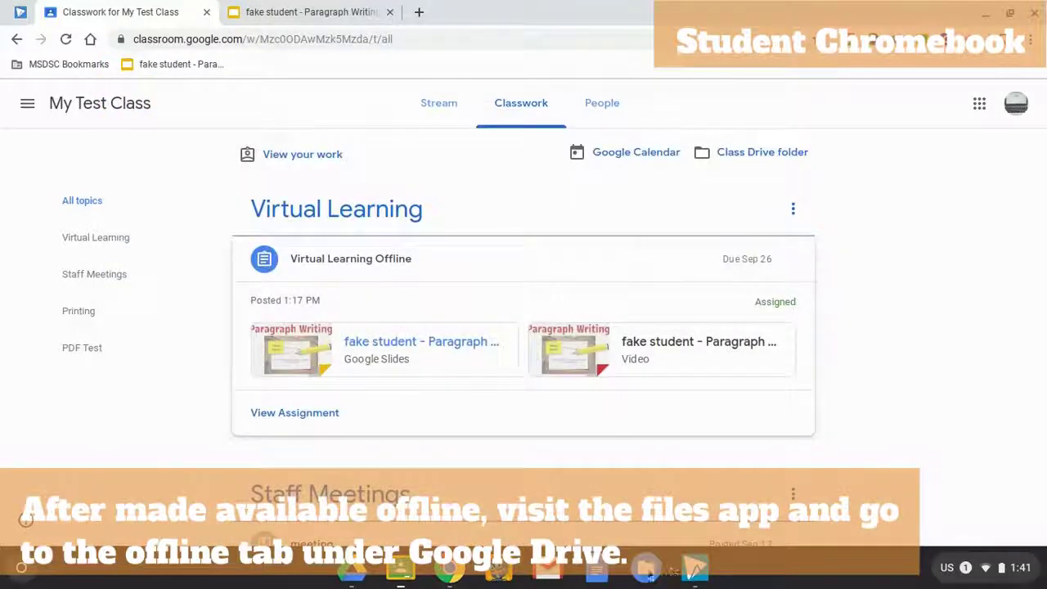
left_click(647, 569)
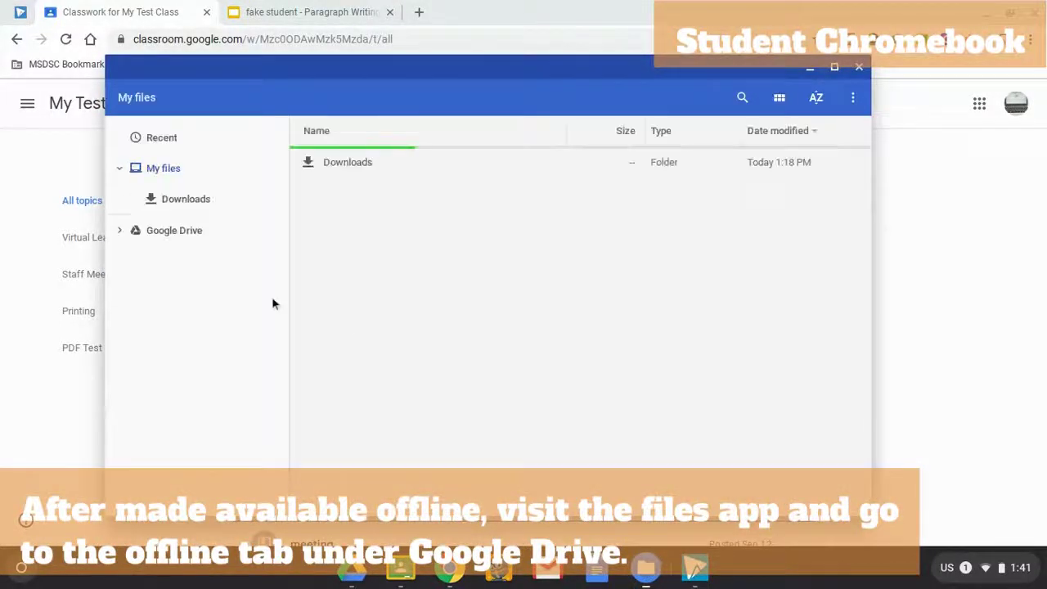
left_click(141, 232)
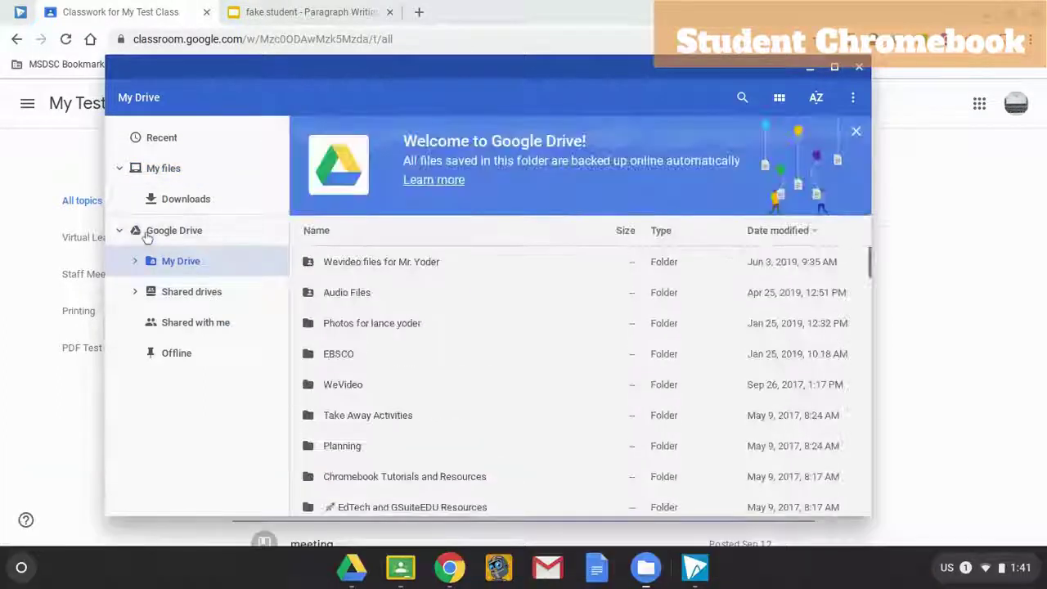
left_click(175, 356)
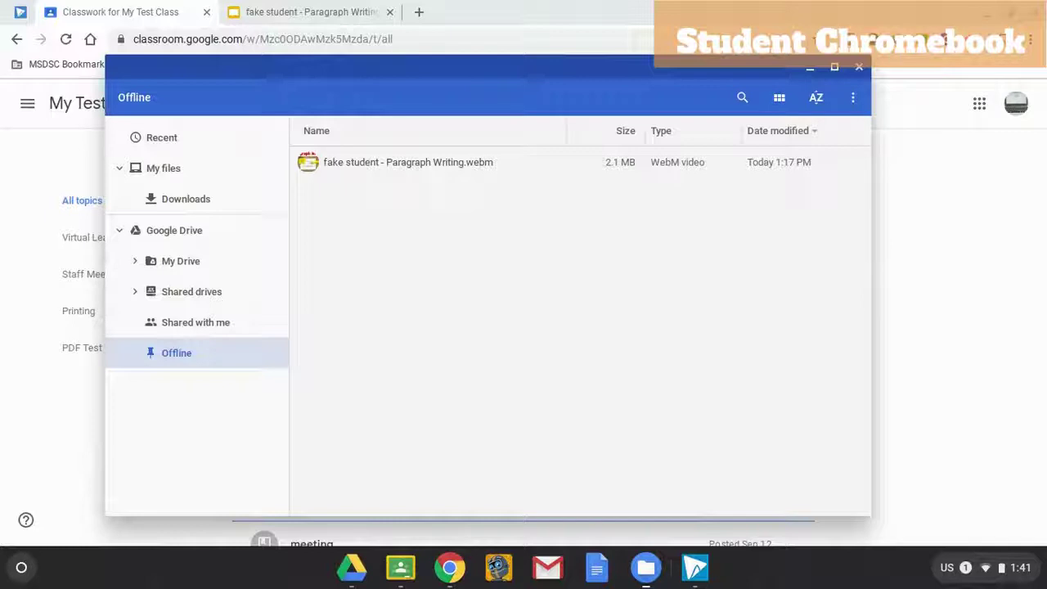
key("ctrl+w")
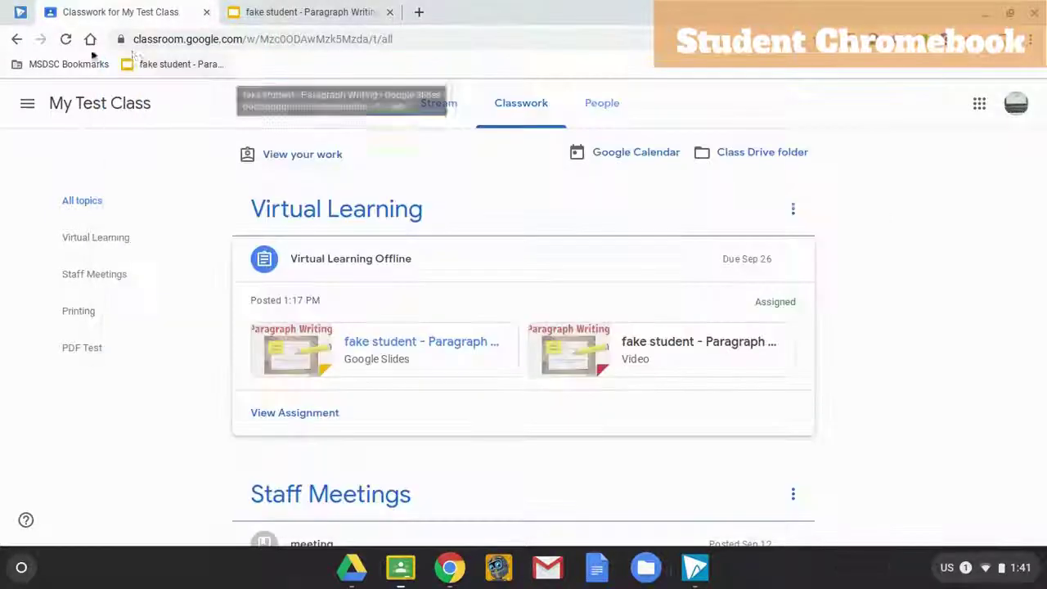